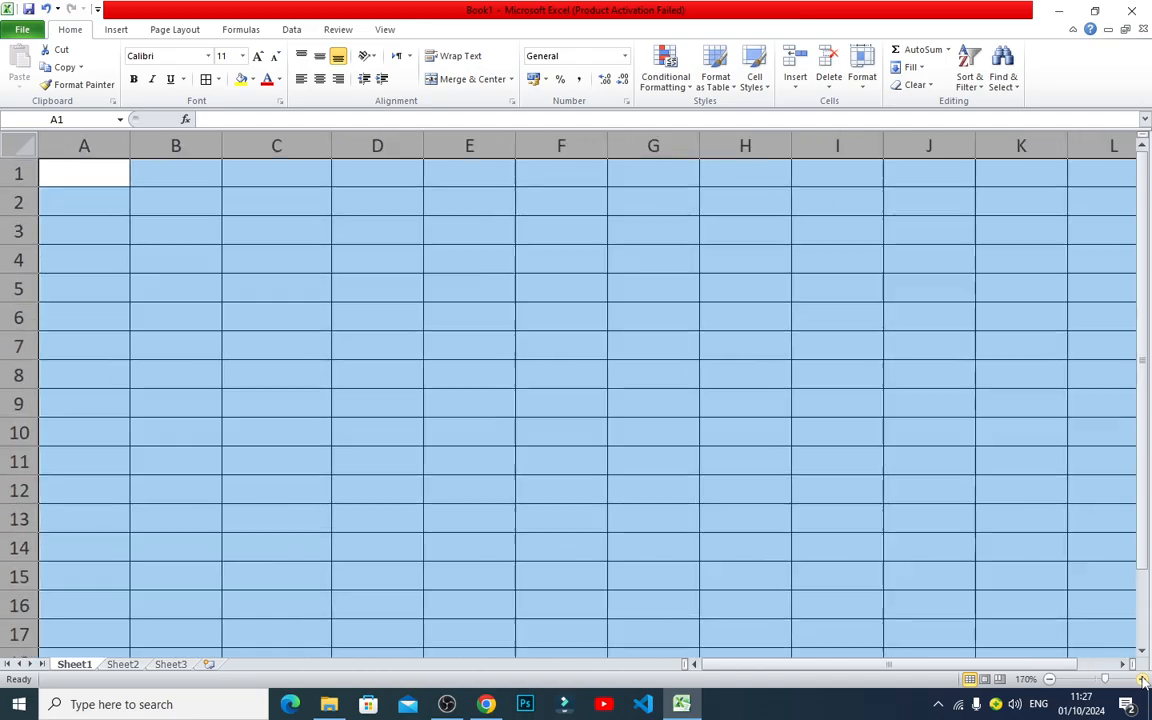
# - Zoom the worksheet in to 220% and select cell C6
pyautogui.click(1144, 680)
pyautogui.click(1144, 680)
pyautogui.click(1144, 680)
pyautogui.click(1144, 680)
pyautogui.click(393, 378)
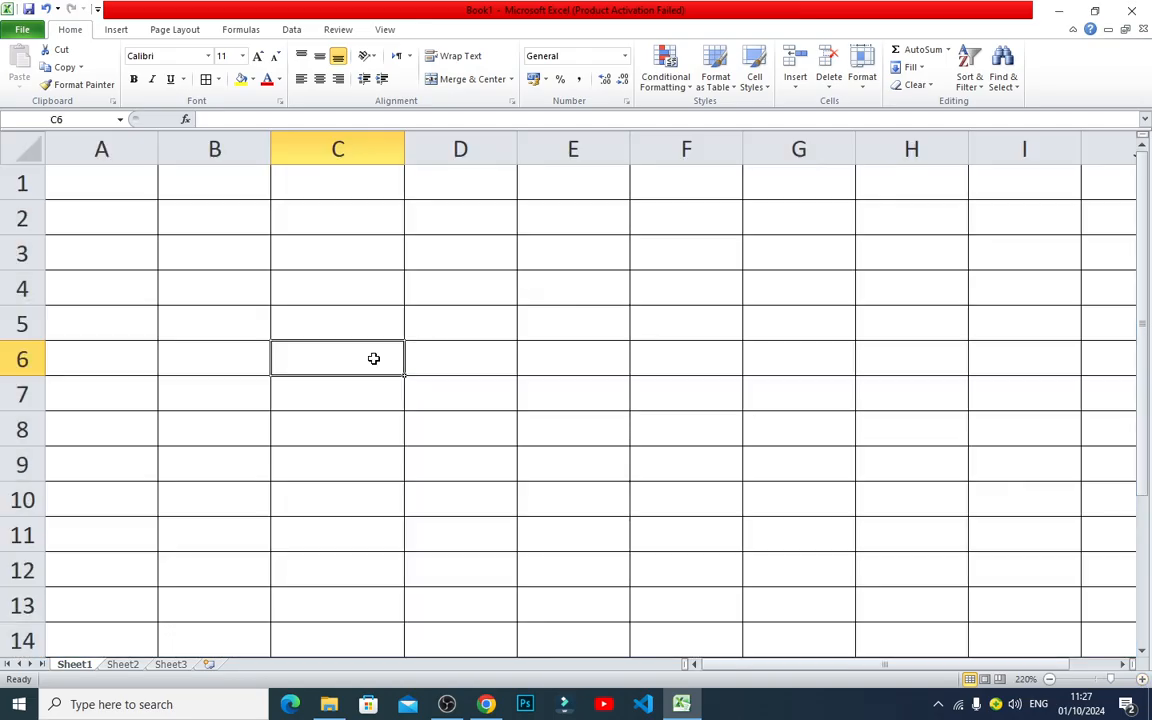
pyautogui.write('=sum')
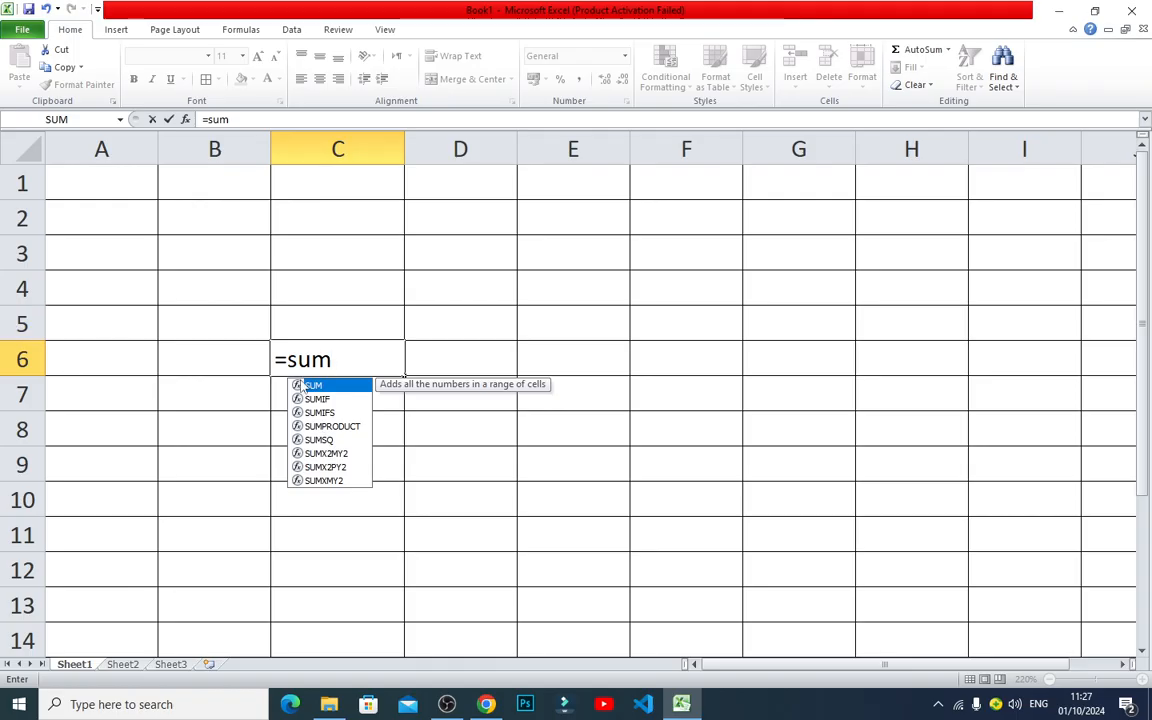
pyautogui.click(338, 428)
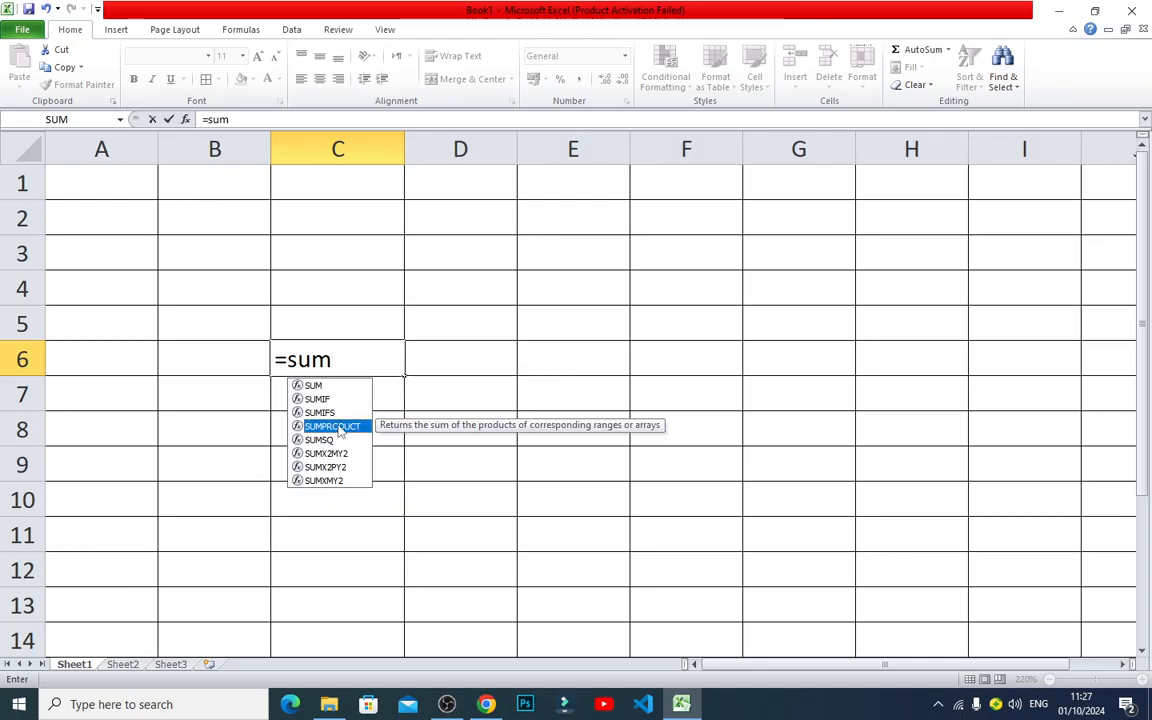
pyautogui.doubleClick(338, 428)
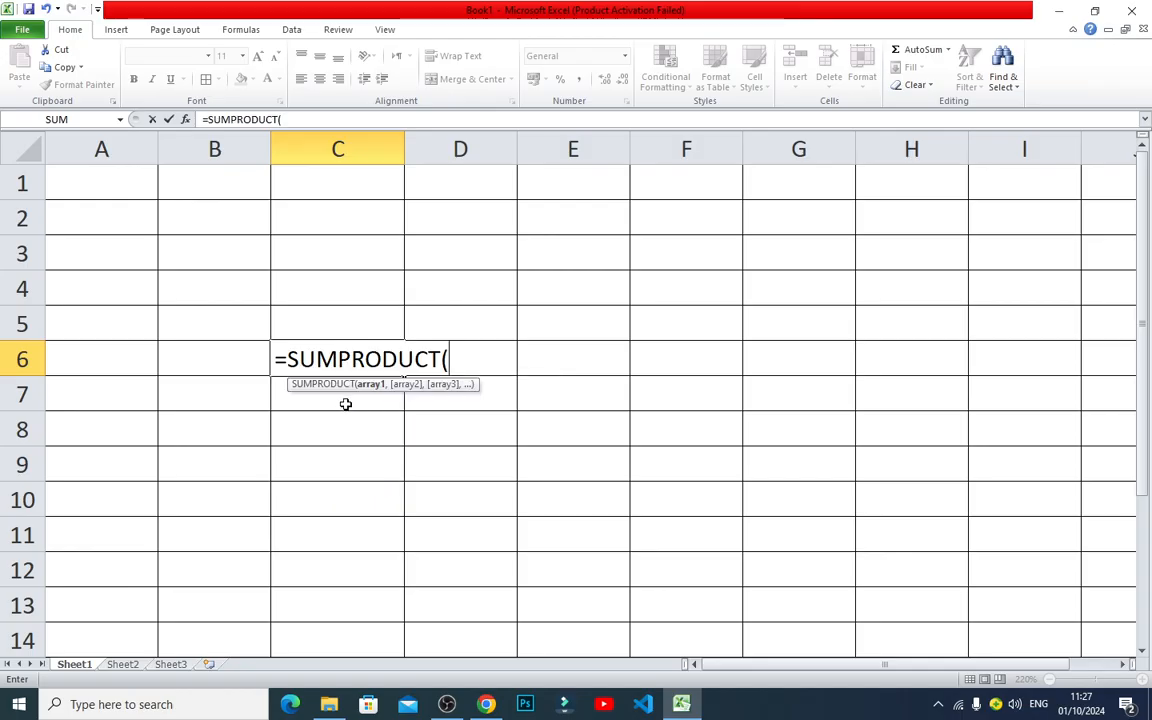
pyautogui.press('Escape')
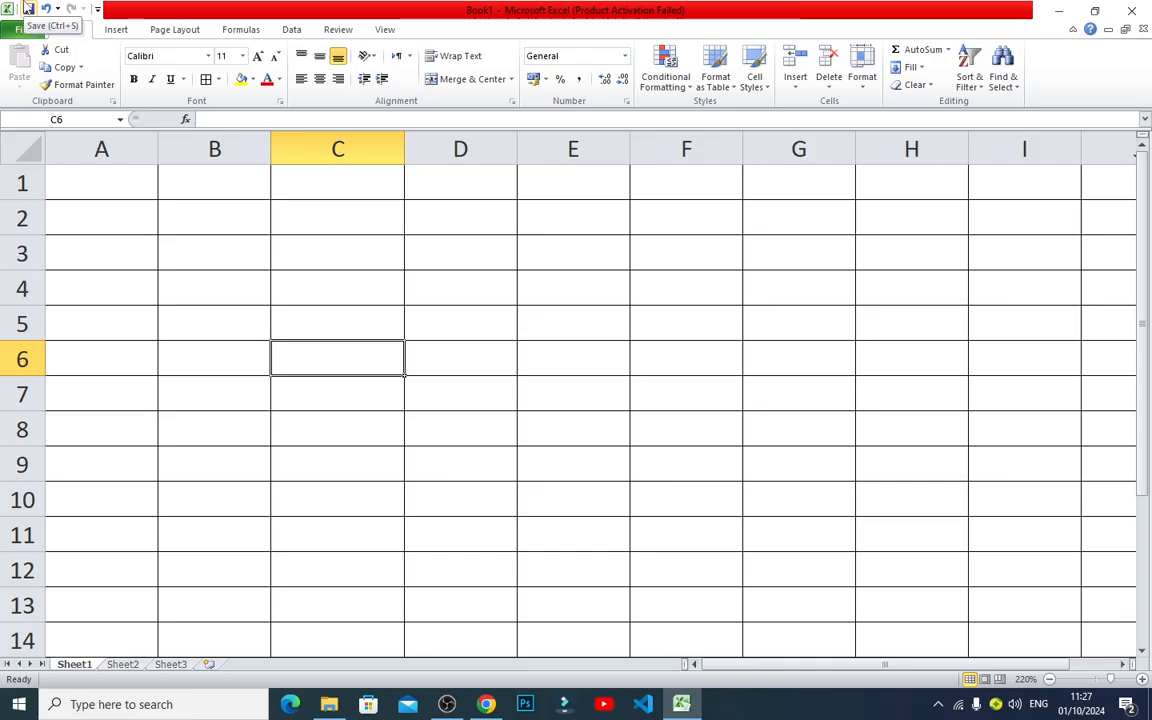
# - Enter the column headers Item Name in C6 and Price in D6
pyautogui.write('Item N')
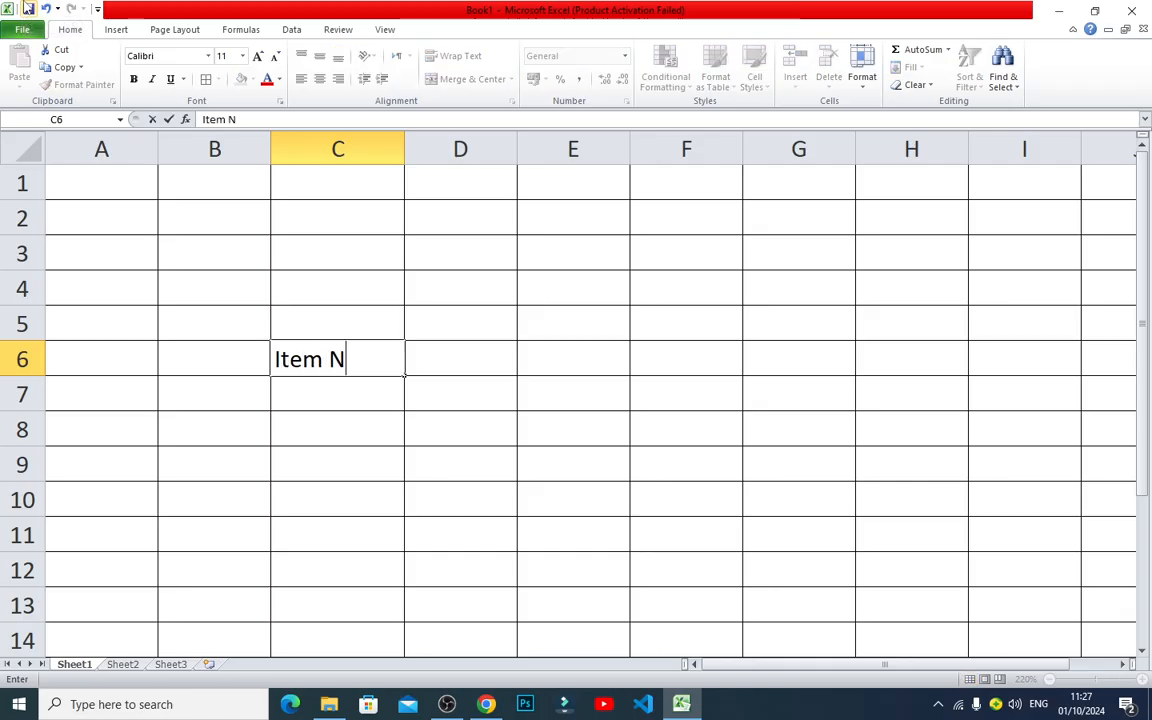
pyautogui.write('ame')
pyautogui.press('Tab')
pyautogui.write('Pi')
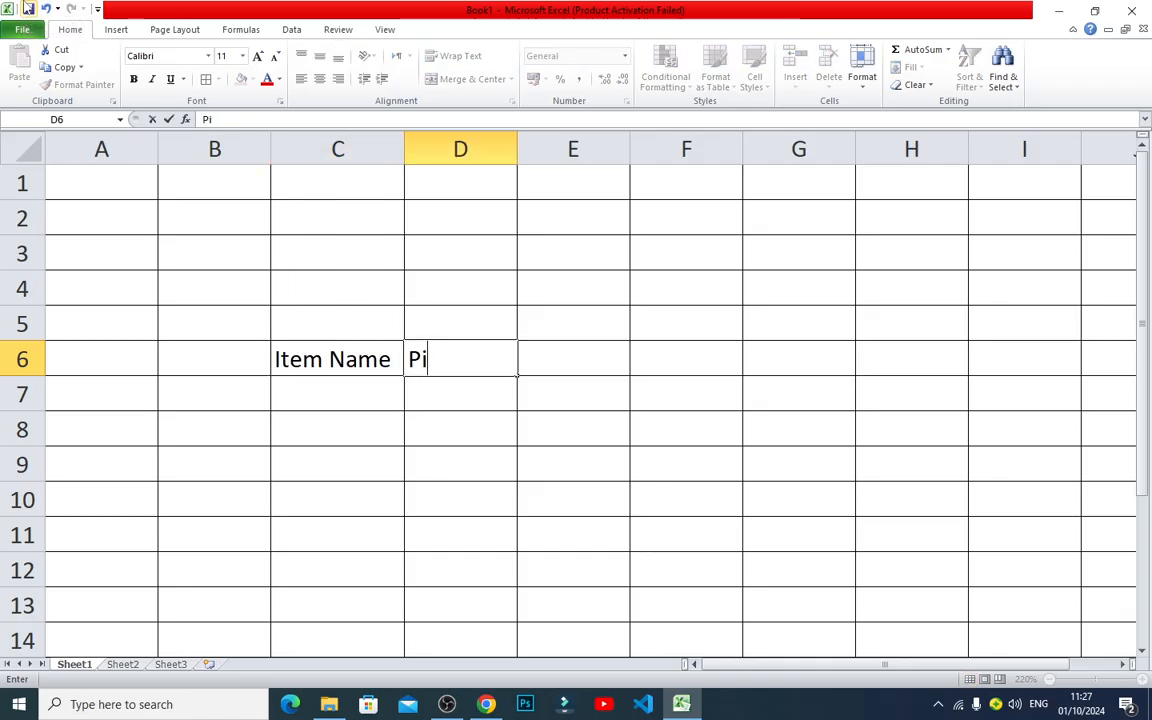
pyautogui.press('BackSpace')
pyautogui.write('rice')
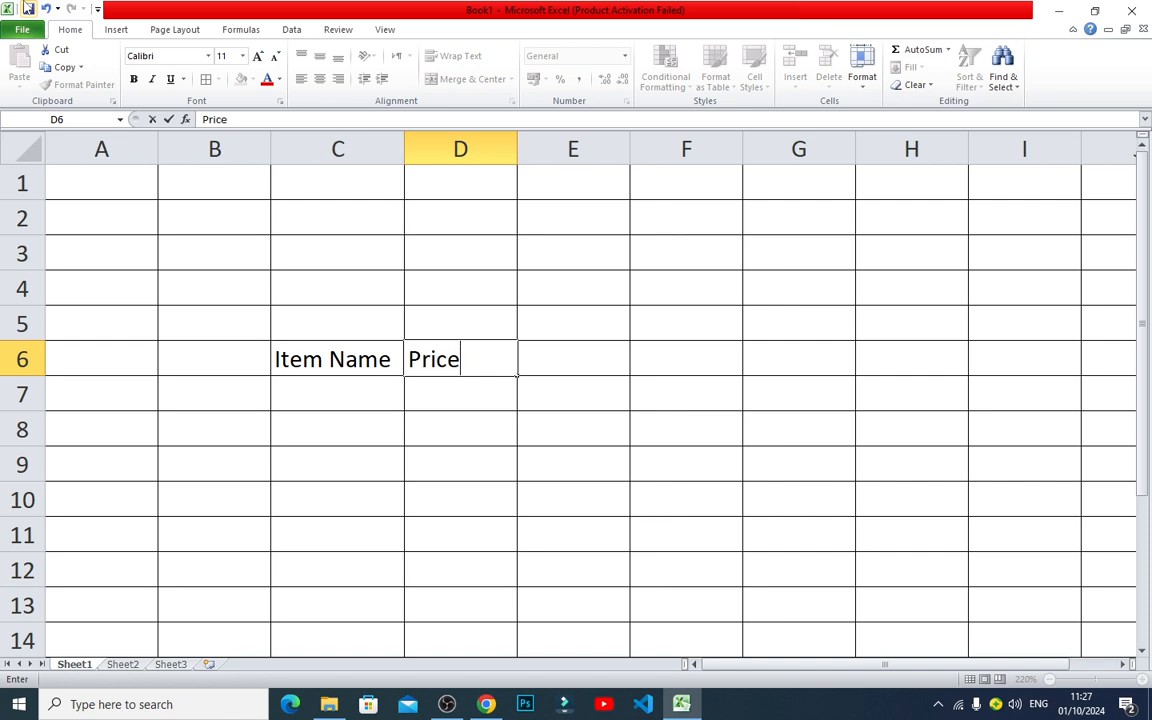
pyautogui.press('Tab')
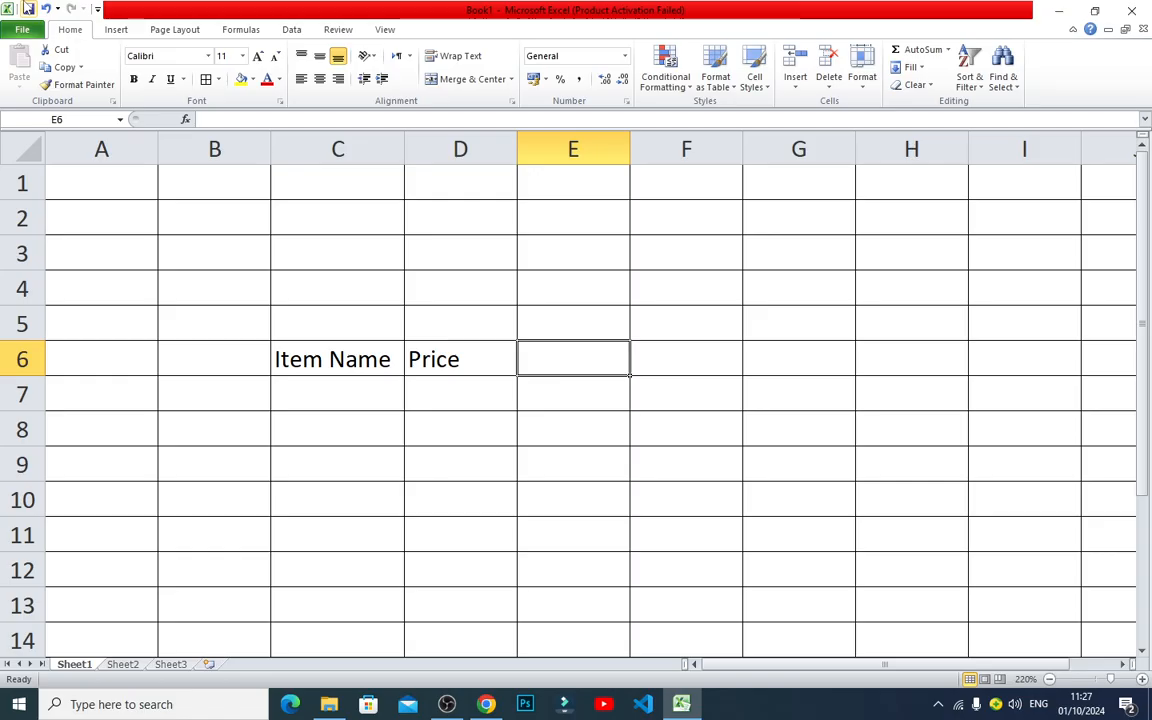
# - Complete the header row with Qty in E6 and Total in F6
pyautogui.write('Qty')
pyautogui.press('Tab')
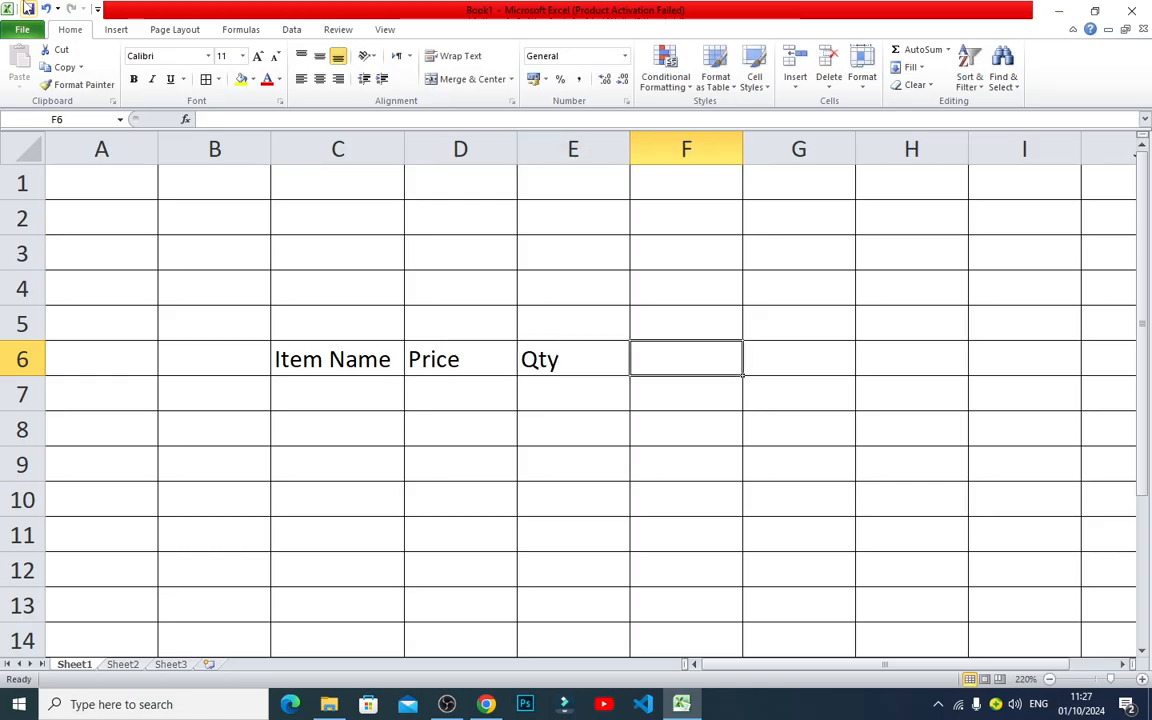
pyautogui.write('Bill')
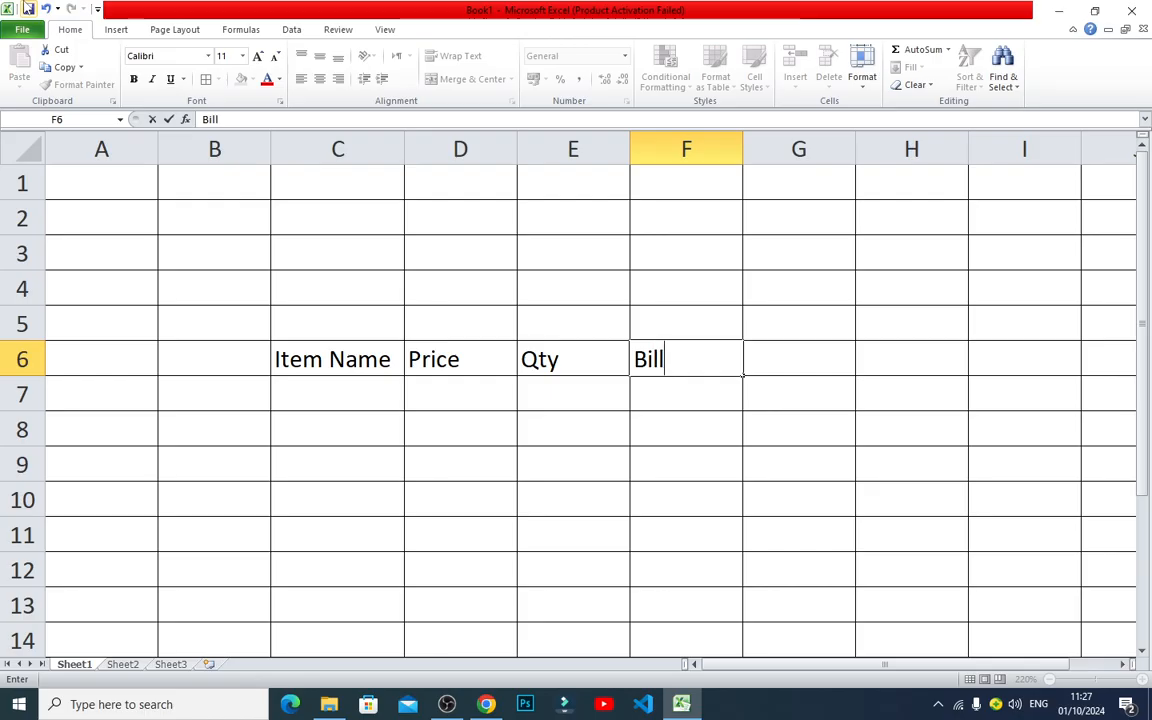
pyautogui.press('Return')
pyautogui.press('Up')
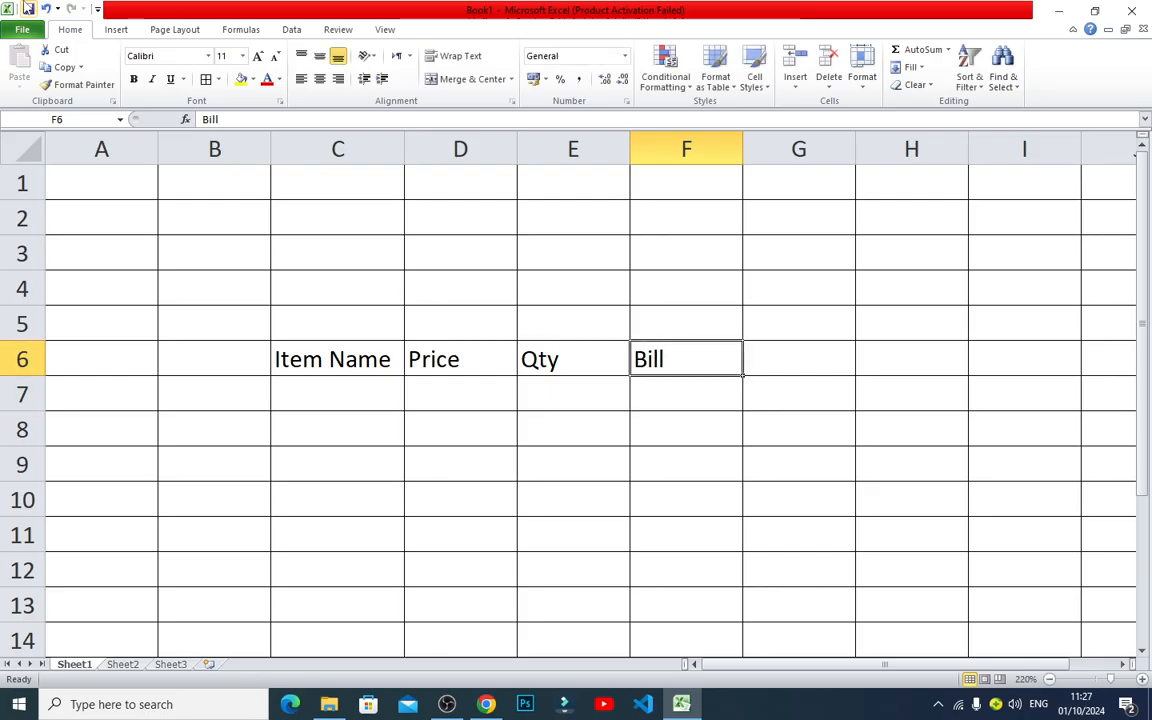
pyautogui.write('Total')
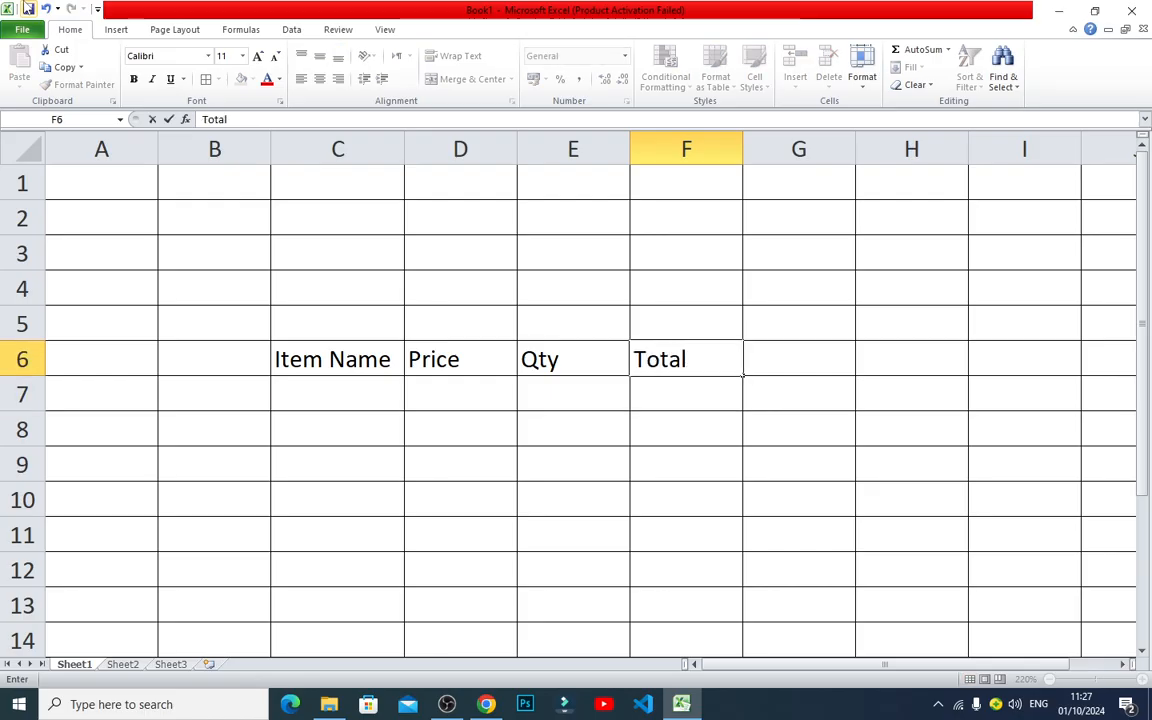
pyautogui.press('Return')
# - List Mouse in C7 and Keyboard in C8 under the Item Name header
pyautogui.press('Left')
pyautogui.press('Left')
pyautogui.press('Left')
pyautogui.press('Up')
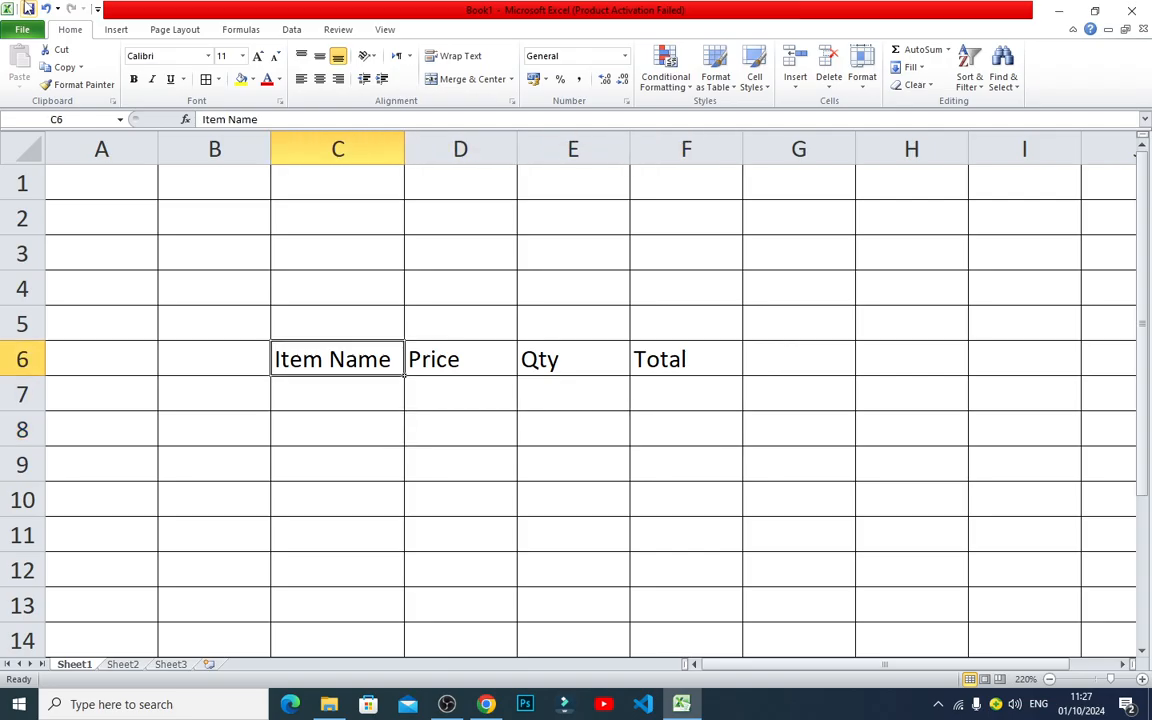
pyautogui.press('Down')
pyautogui.write('Mouse')
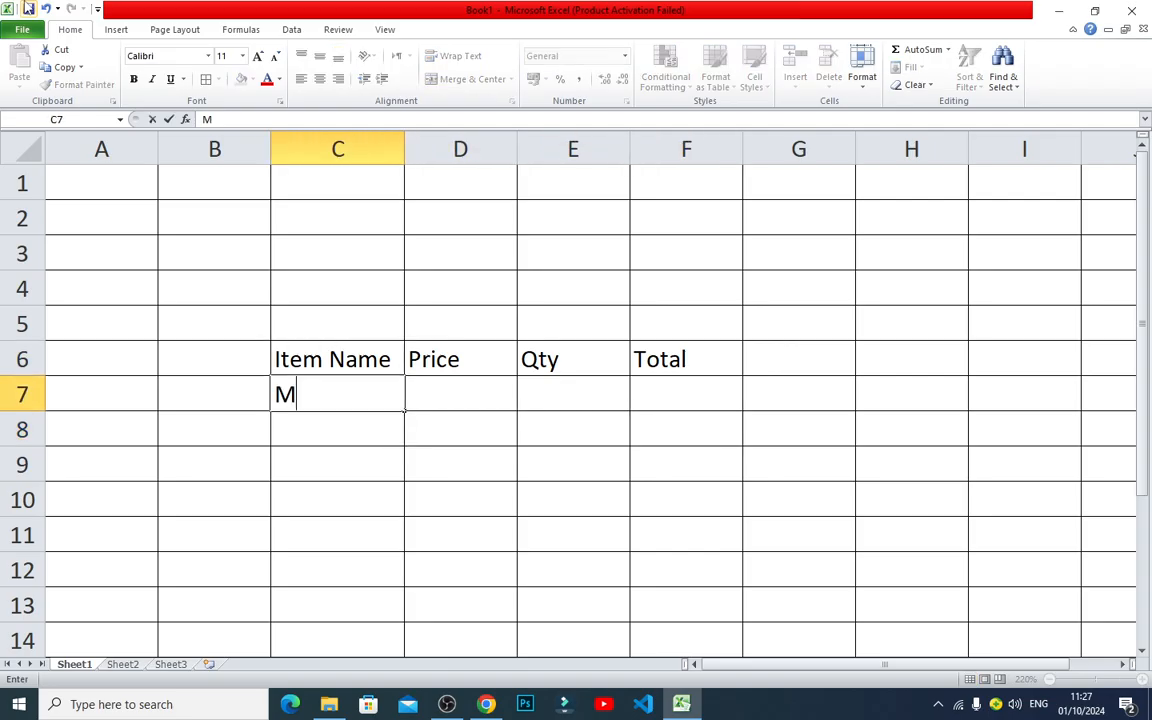
pyautogui.press('Tab')
pyautogui.press('Return')
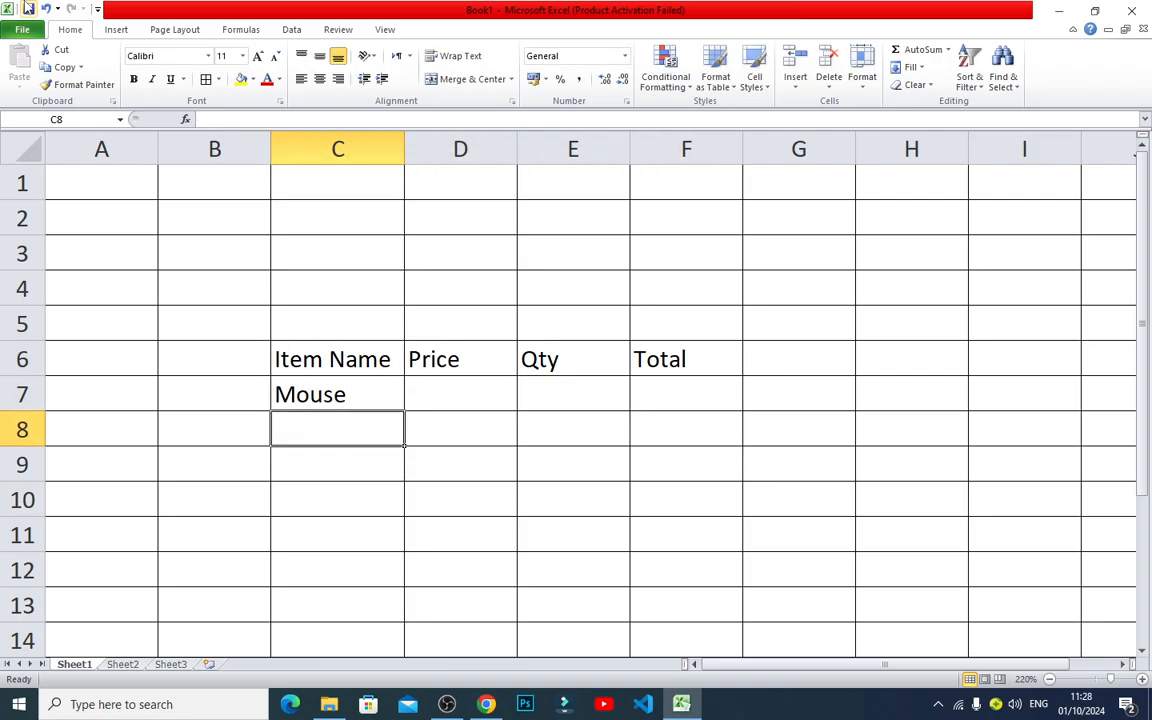
pyautogui.write('Keyboard')
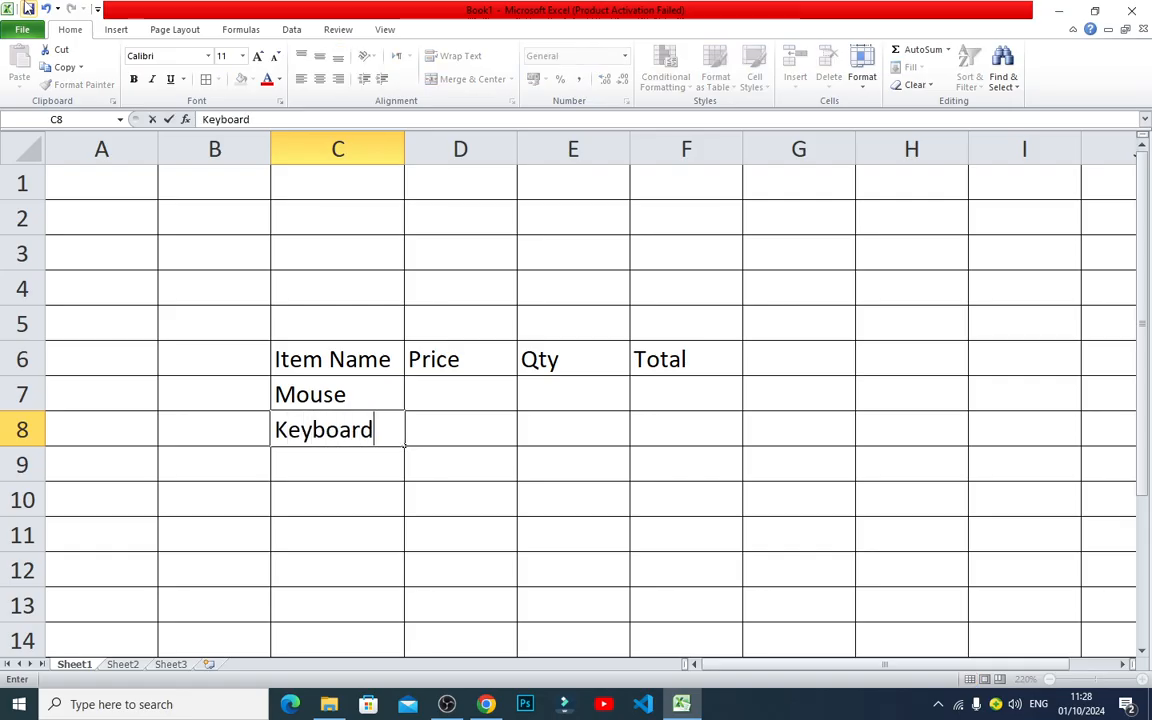
pyautogui.press('Return')
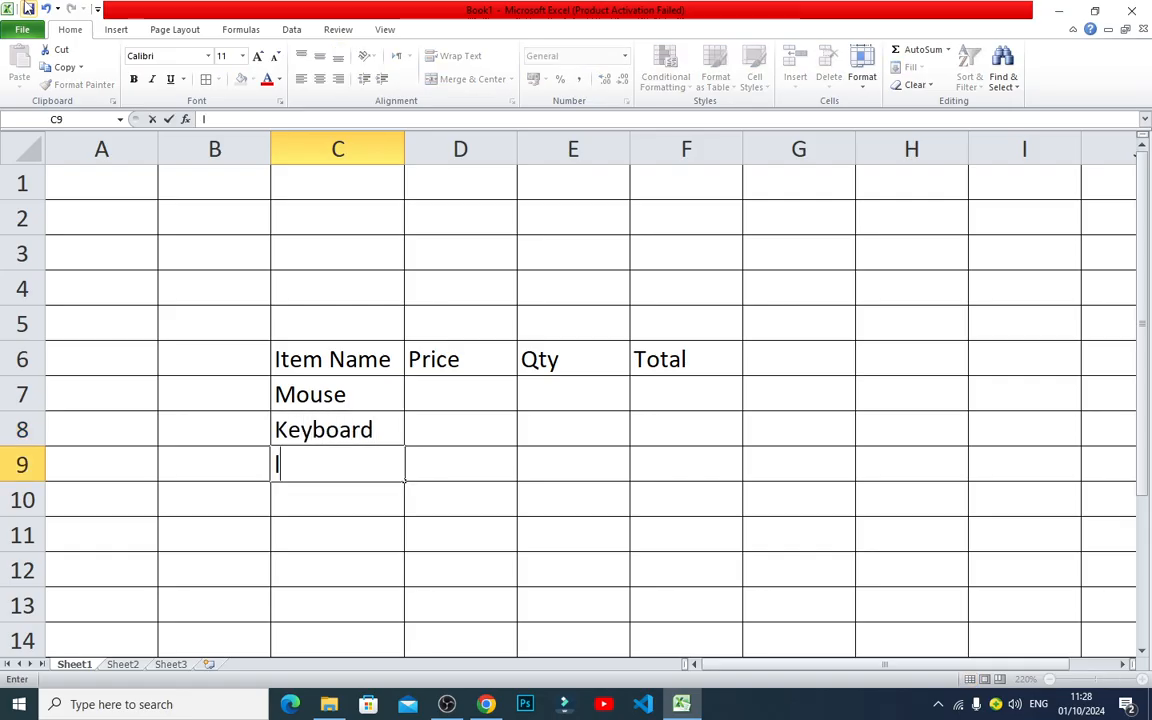
# - Add LCD in C9 and CPU in C10 to the item list
pyautogui.write('Lc')
pyautogui.press('BackSpace')
pyautogui.write('CD')
pyautogui.press('Tab')
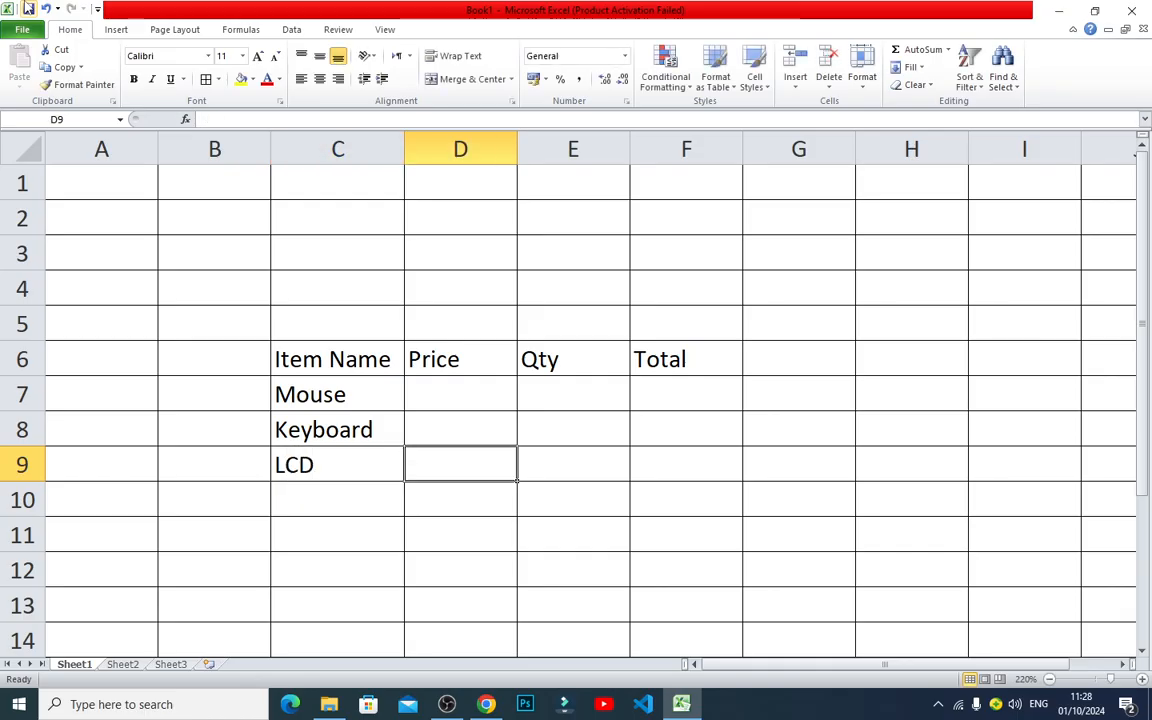
pyautogui.press('Return')
pyautogui.write('C')
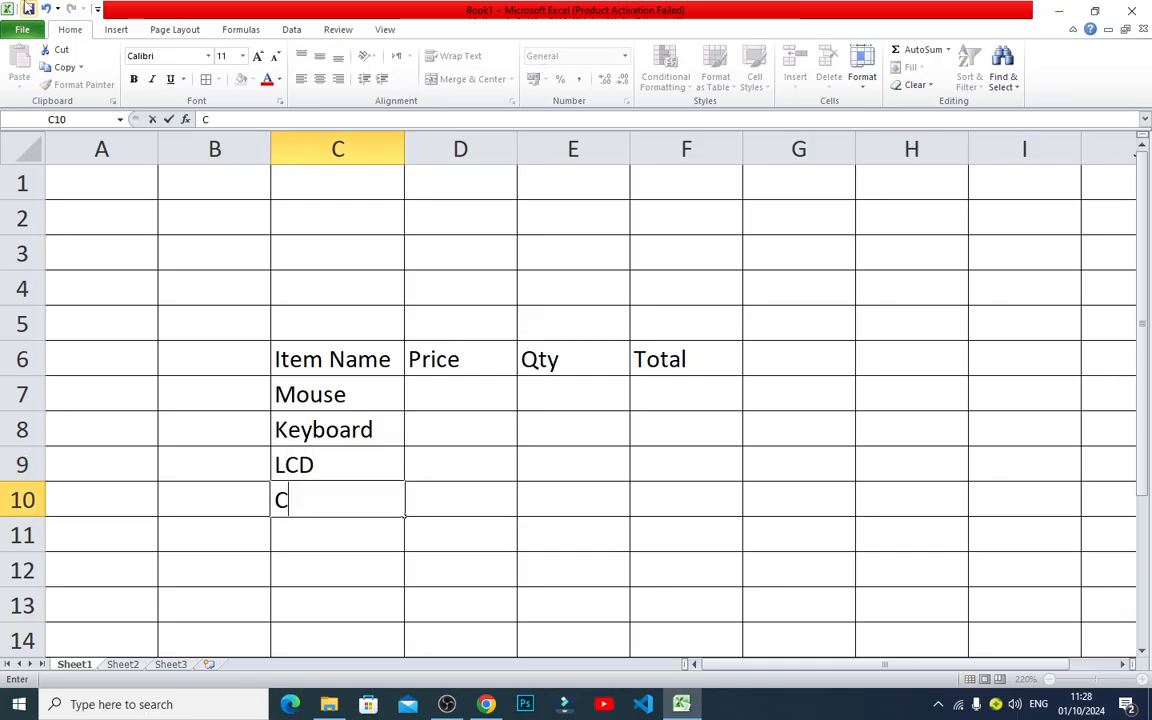
pyautogui.write('UP')
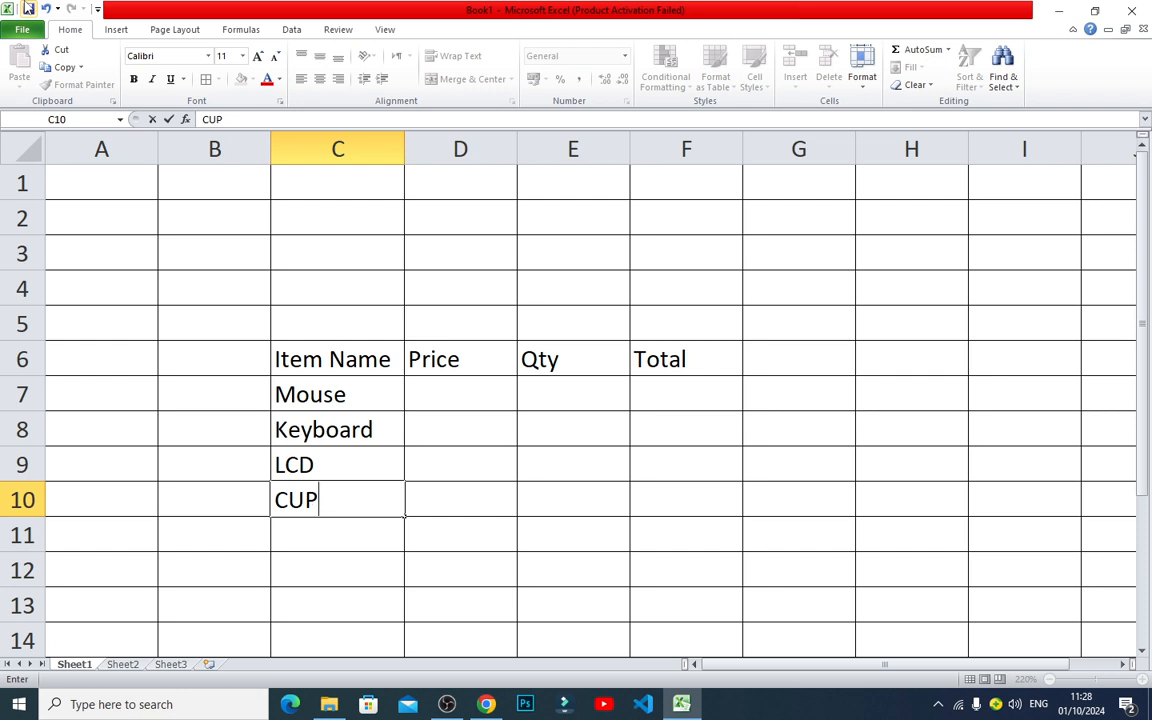
pyautogui.press('BackSpace')
pyautogui.press('BackSpace')
pyautogui.write('U')
pyautogui.press('BackSpace')
pyautogui.write('Pu')
pyautogui.press('BackSpace')
pyautogui.write('U')
pyautogui.press('Tab')
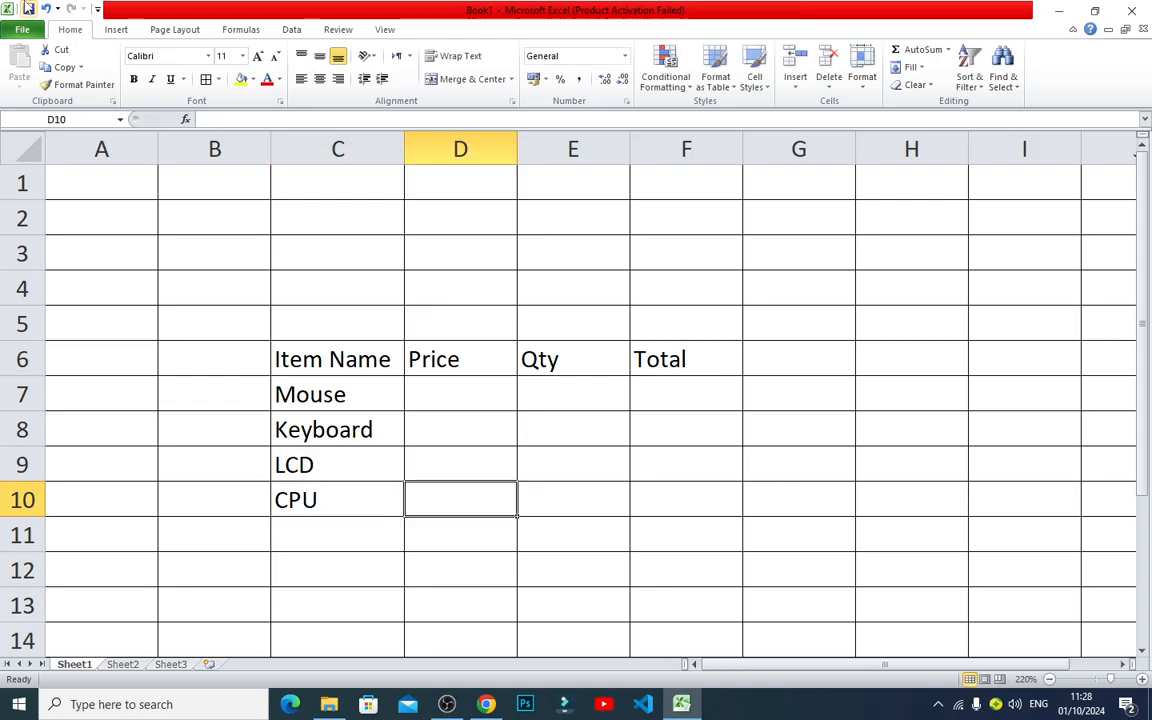
# - Fill the Price column in D7:D10 with 100, 200, 300 and 400
pyautogui.press('Up')
pyautogui.press('Up')
pyautogui.press('Up')
pyautogui.write('100')
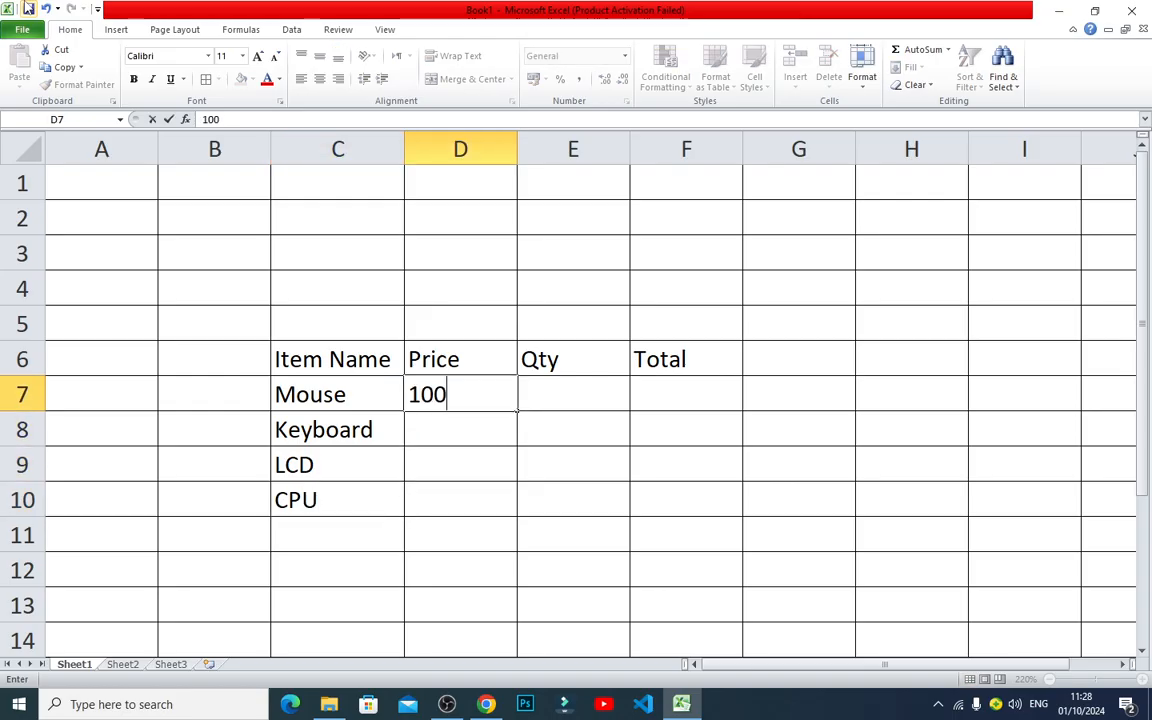
pyautogui.press('Return')
pyautogui.write('200')
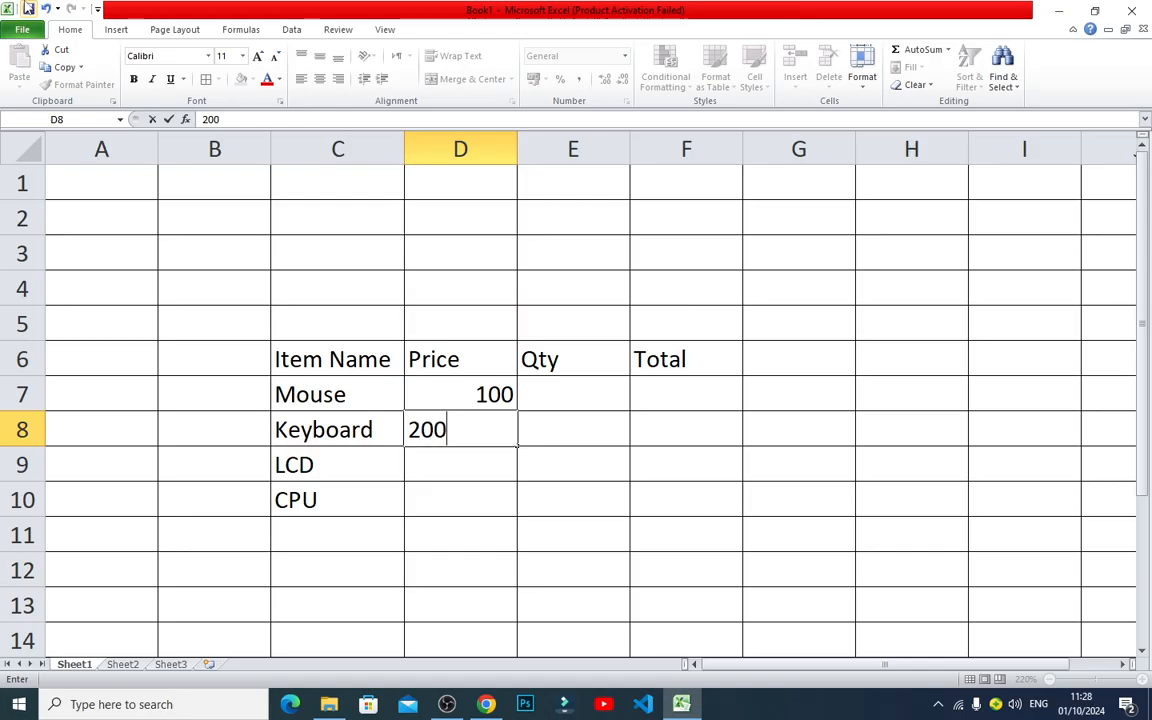
pyautogui.press('Return')
pyautogui.write('300')
pyautogui.press('Return')
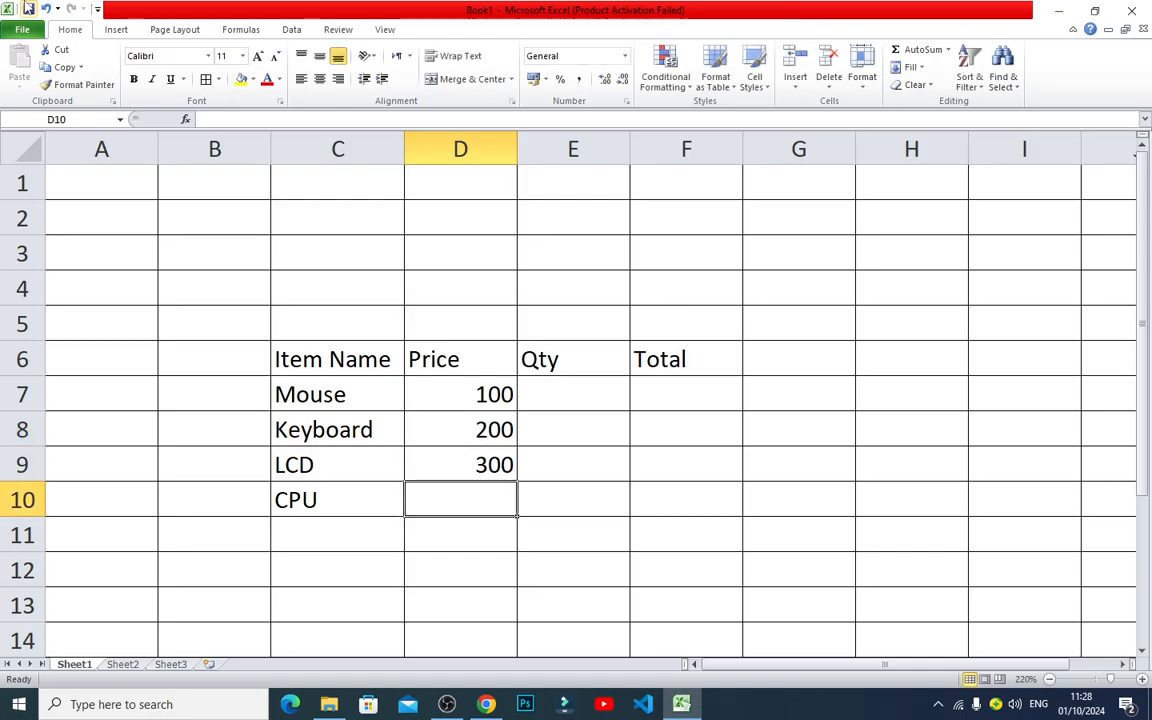
pyautogui.write('400')
pyautogui.press('Tab')
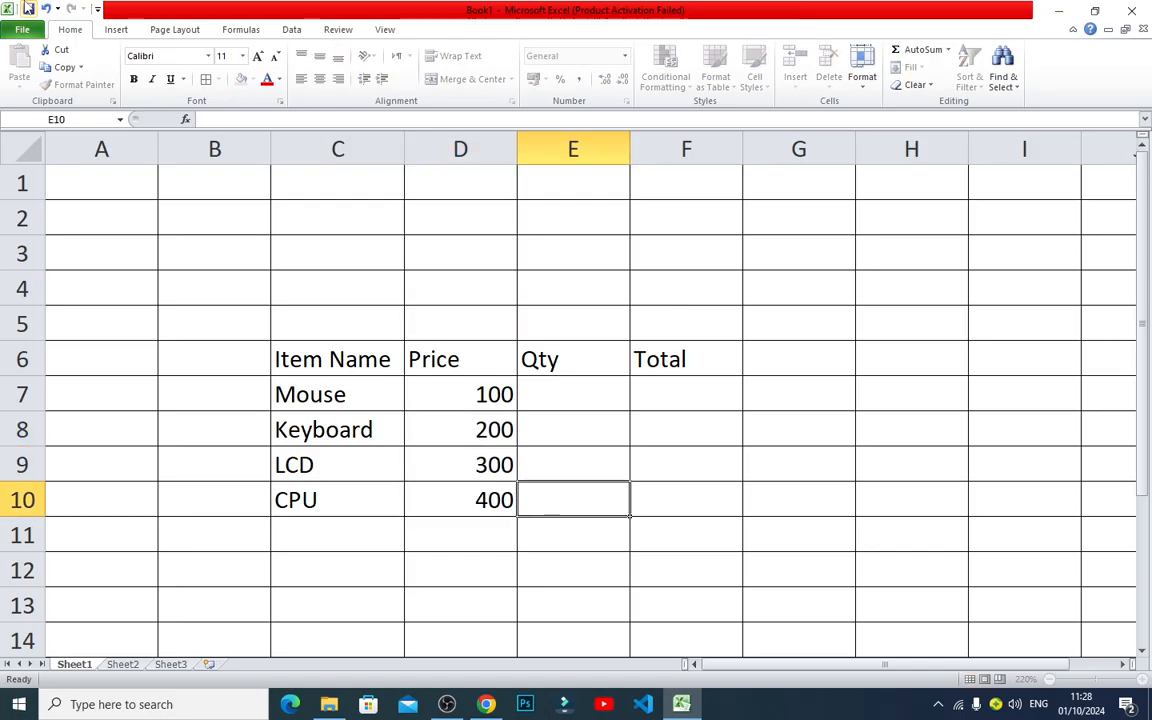
# - Fill the Qty column in E7:E10 with 3, 4, 5 and 6
pyautogui.press('Up')
pyautogui.press('Up')
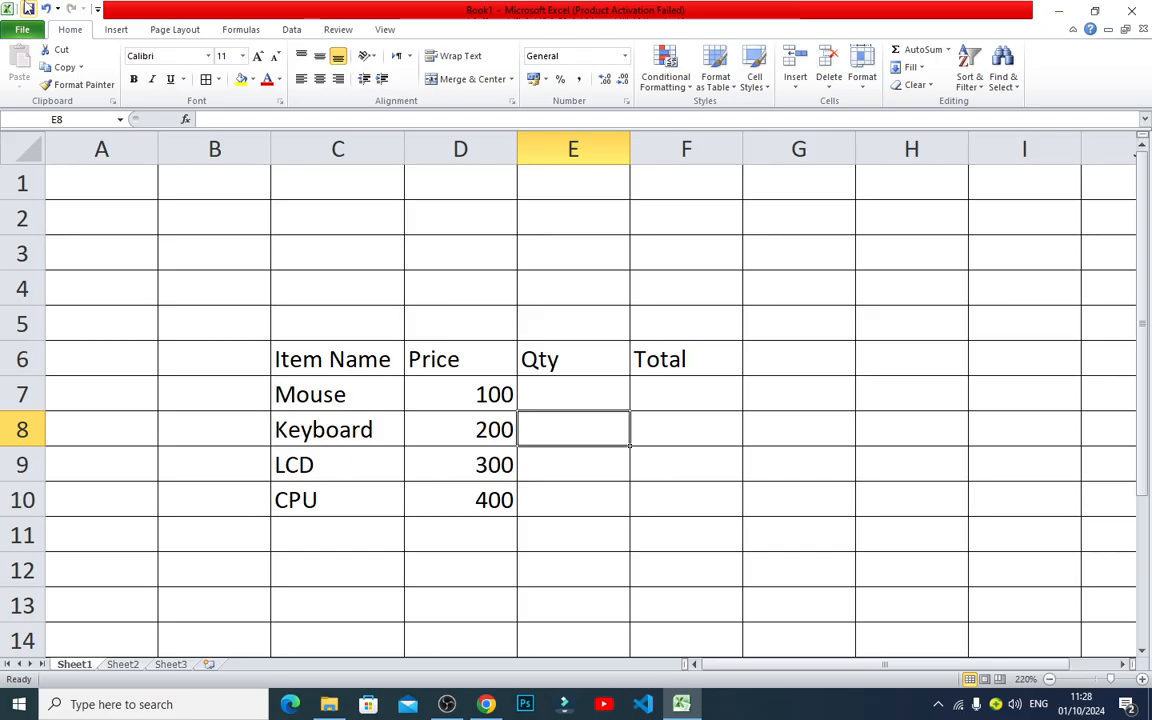
pyautogui.click(573, 464)
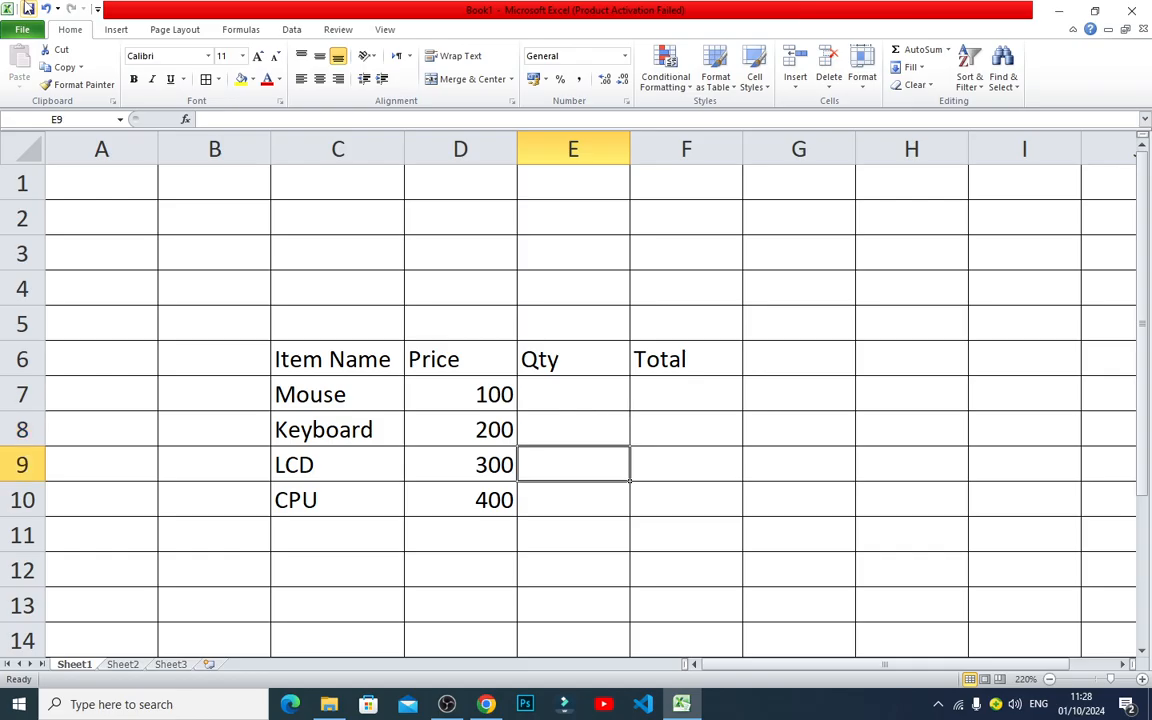
pyautogui.click(573, 429)
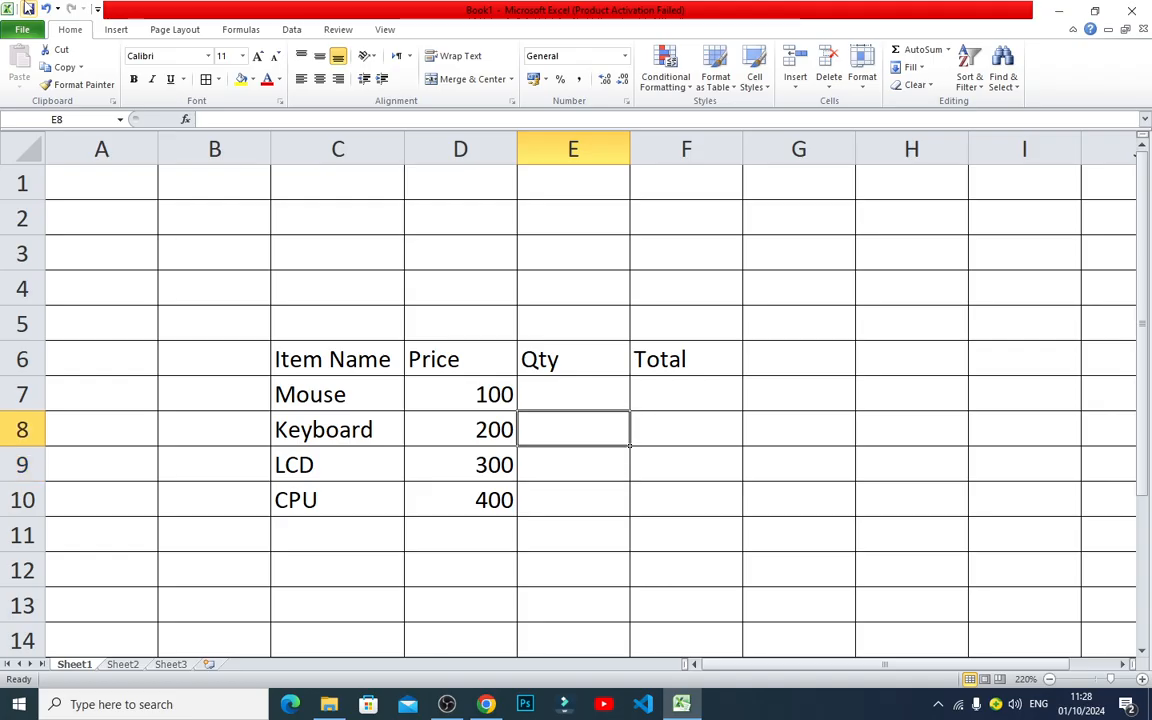
pyautogui.click(573, 394)
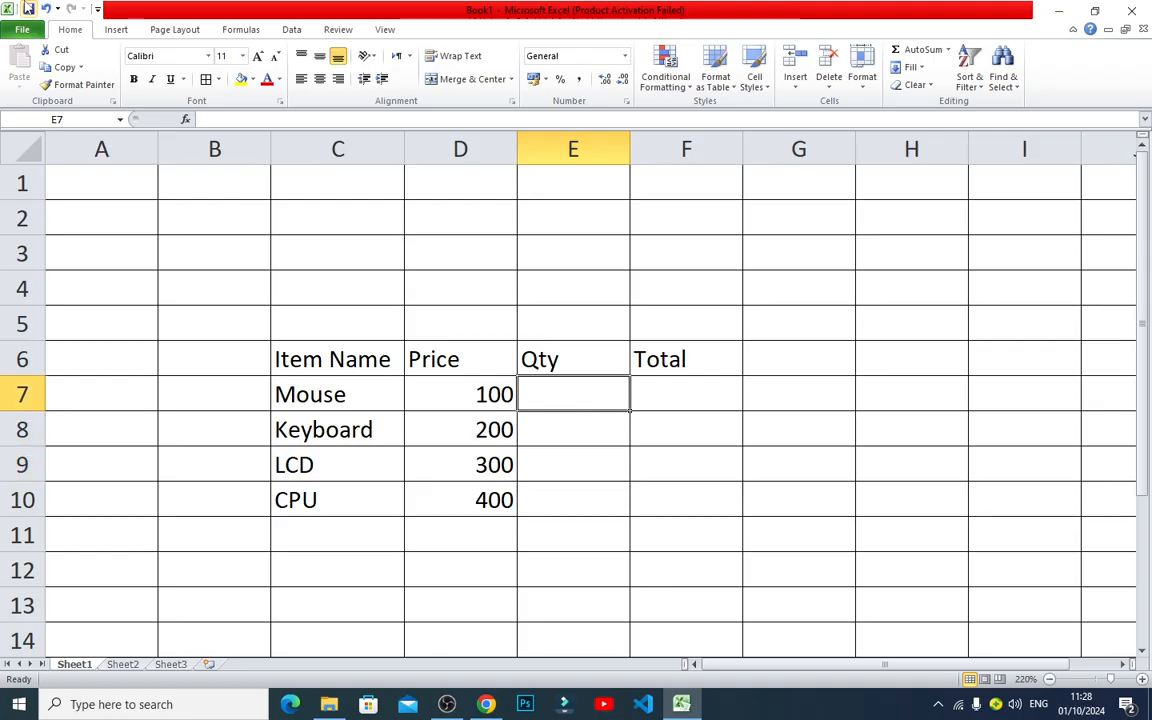
pyautogui.write('3')
pyautogui.press('Return')
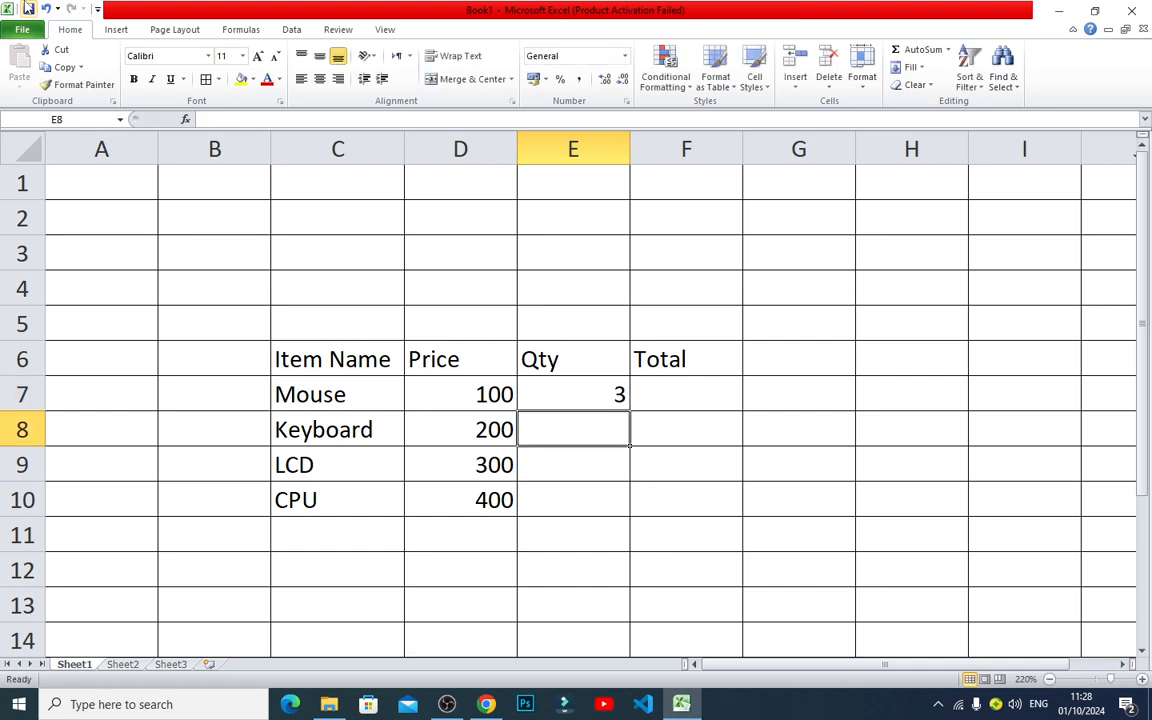
pyautogui.write('4')
pyautogui.press('Return')
pyautogui.write('5')
pyautogui.press('Return')
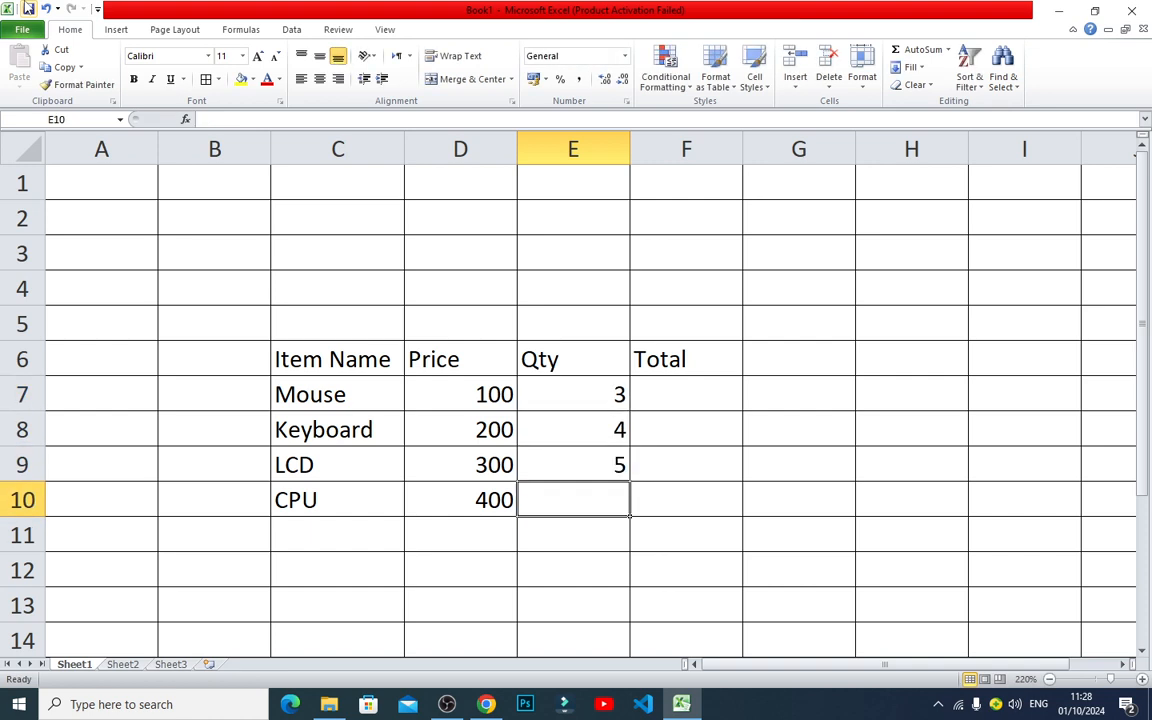
pyautogui.write('6')
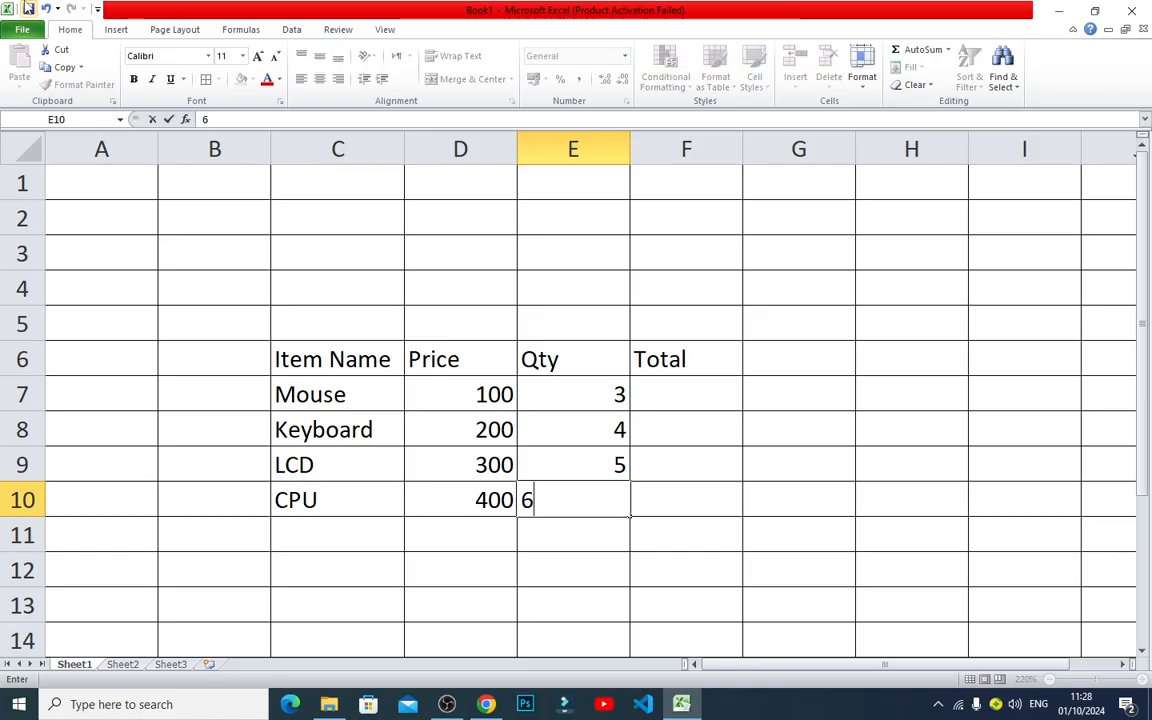
pyautogui.press('Return')
# - Calculate the Mouse total in F7 with the formula =D7*E7
pyautogui.press('Up')
pyautogui.press('Right')
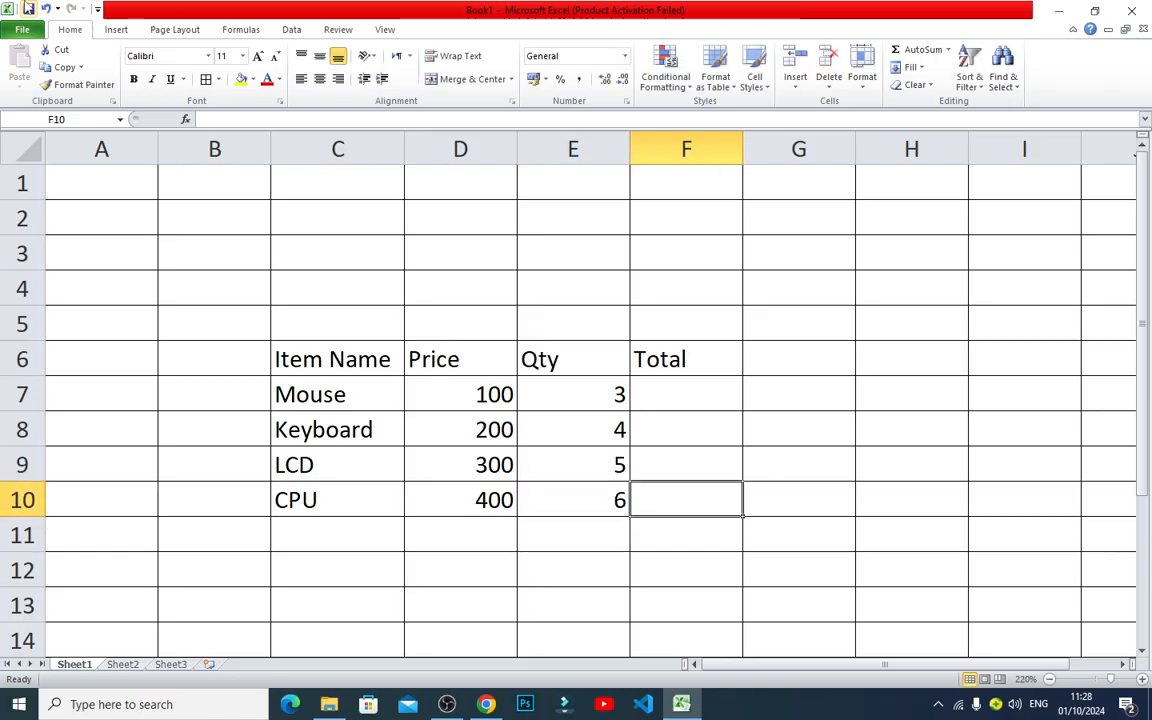
pyautogui.press('Up')
pyautogui.press('Up')
pyautogui.press('Up')
pyautogui.write('=')
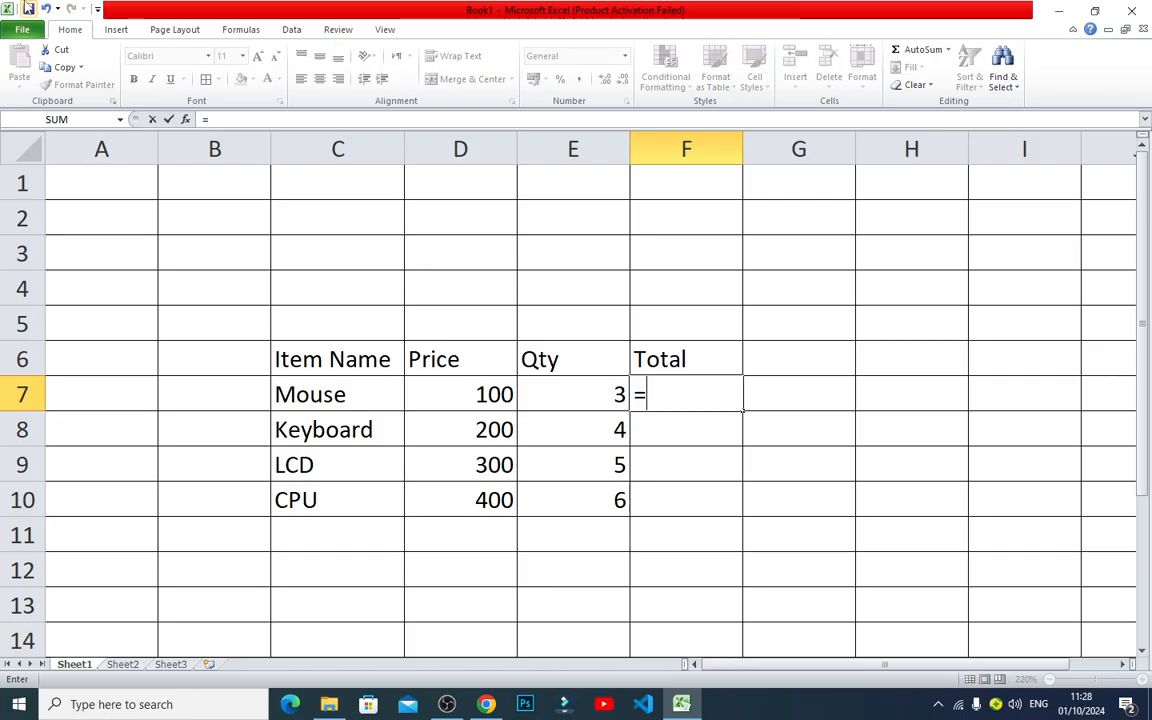
pyautogui.press('Left')
pyautogui.press('Left')
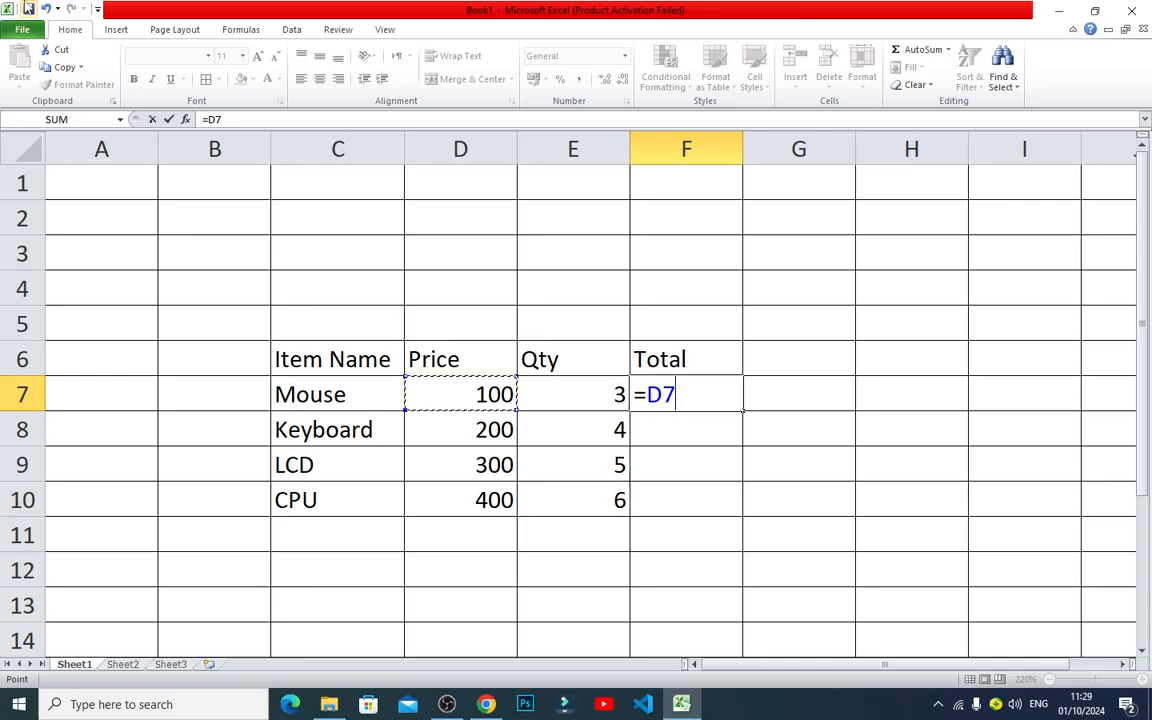
pyautogui.write('*E7')
pyautogui.press('Return')
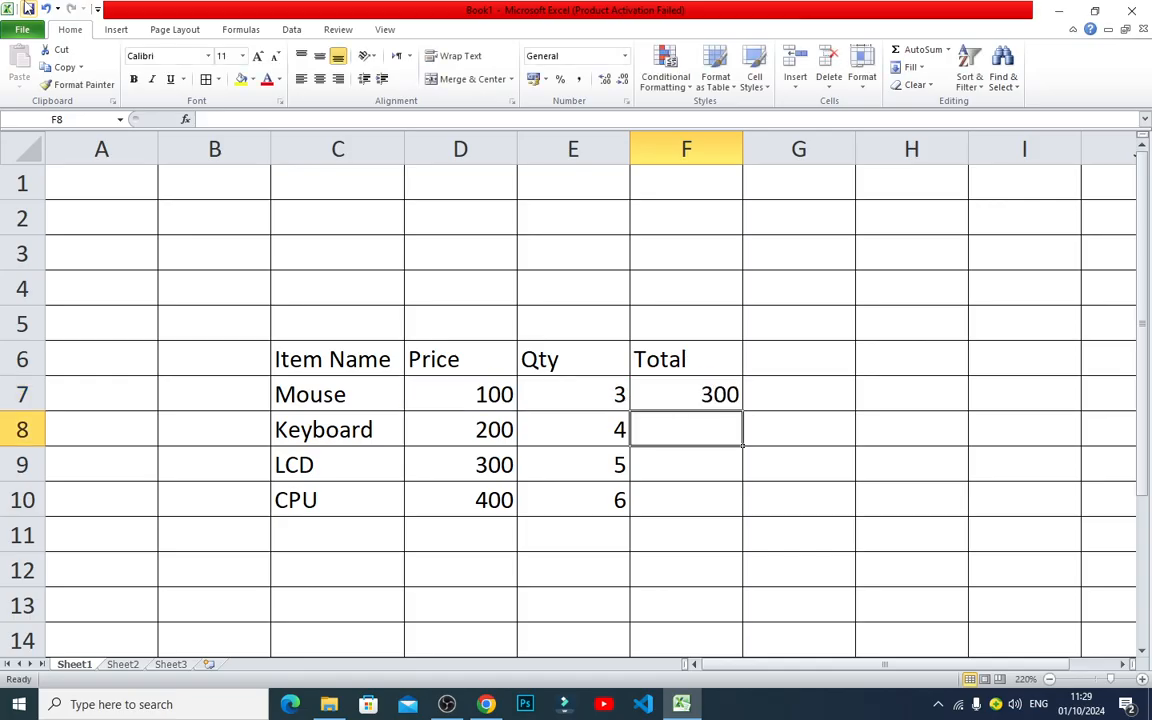
# - Calculate the Keyboard total in F8 with the formula =D8*E8
pyautogui.write('=')
pyautogui.press('Left')
pyautogui.press('Left')
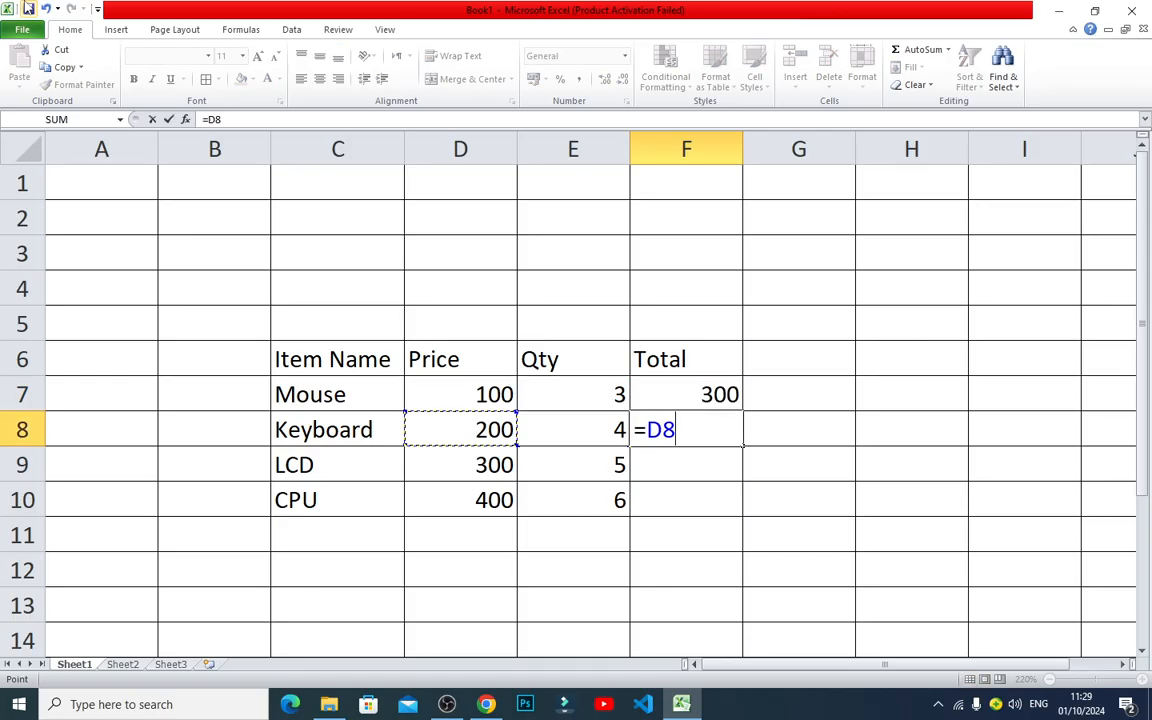
pyautogui.write('*E8')
pyautogui.press('Return')
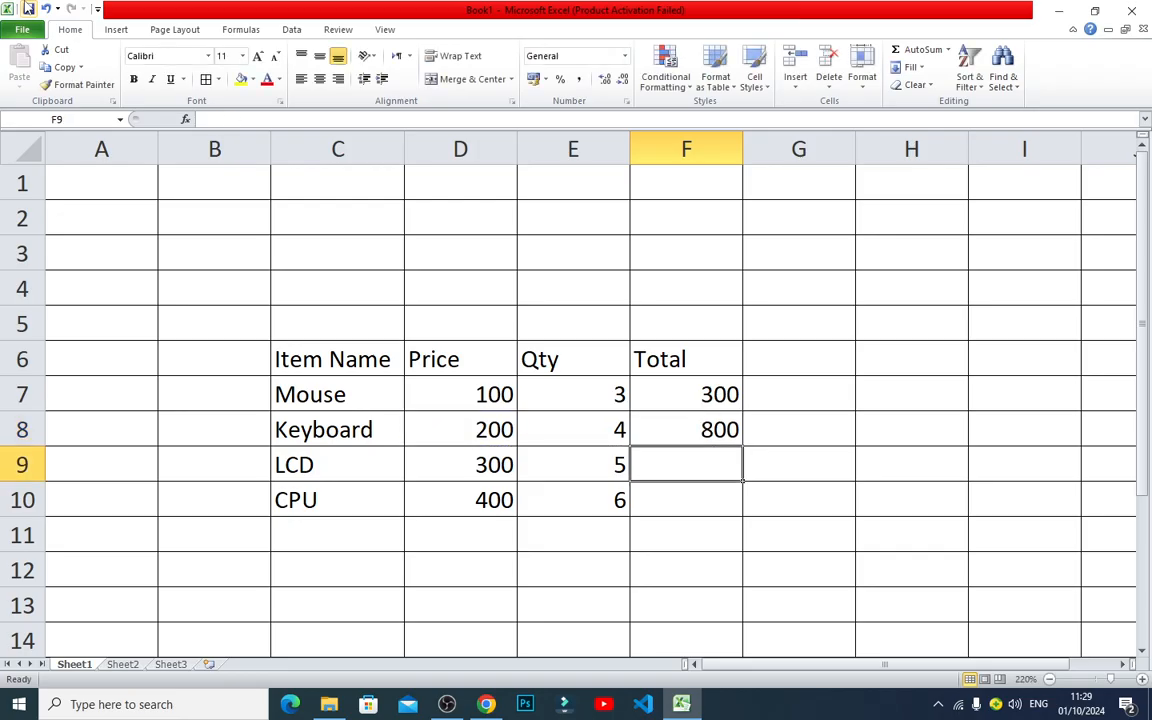
# - Calculate the LCD total in F9 by multiplying its price in D9 by its quantity in E9
pyautogui.write('=')
pyautogui.press('Left')
pyautogui.press('Left')
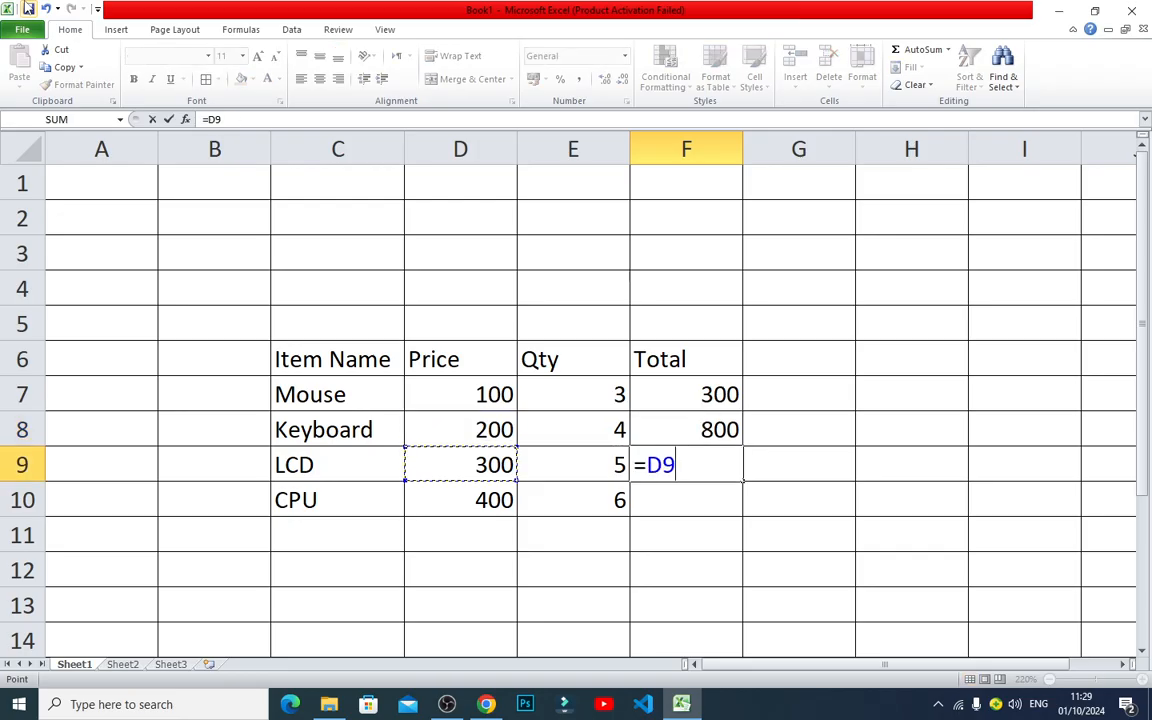
pyautogui.write('*')
pyautogui.press('Left')
pyautogui.press('Return')
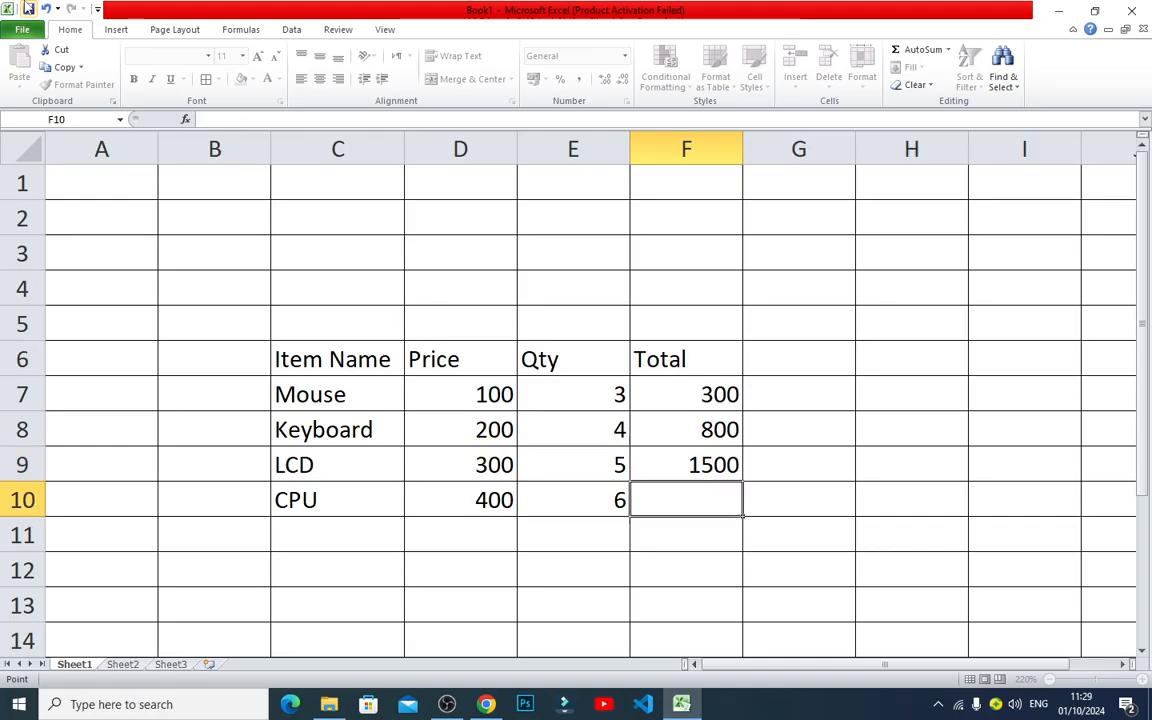
# - Calculate the CPU total in F10 with the formula =D10*E10
pyautogui.write('=')
pyautogui.press('Left')
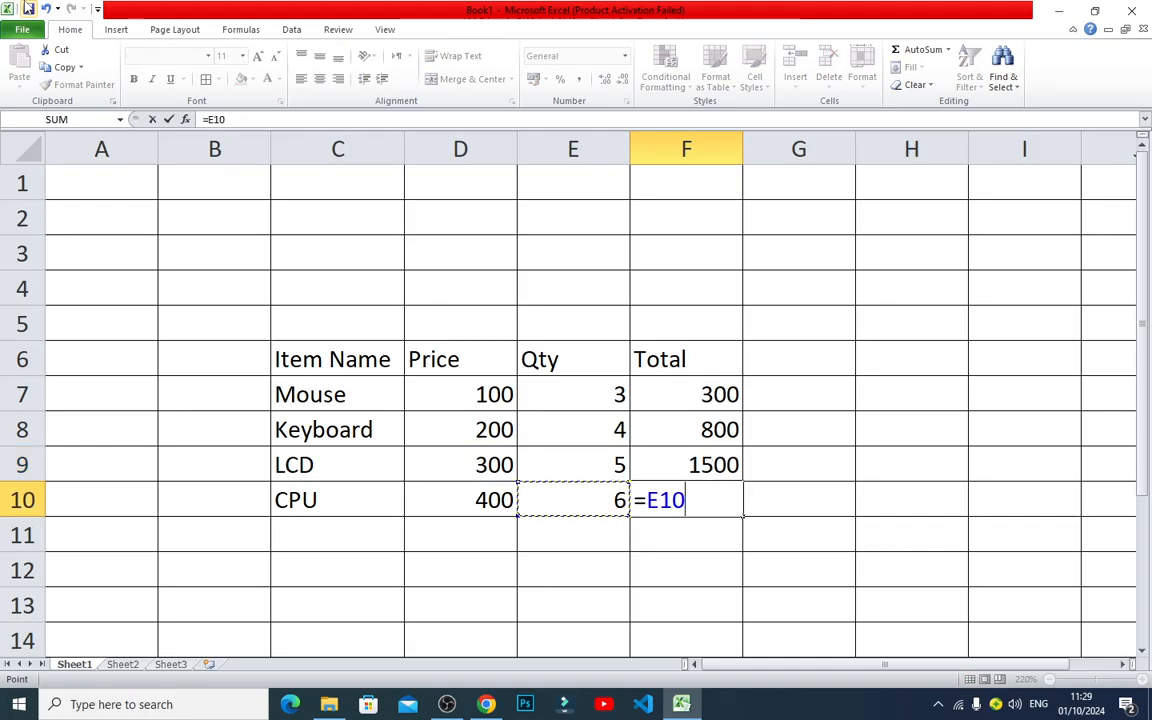
pyautogui.press('Left')
pyautogui.write('*')
pyautogui.press('Left')
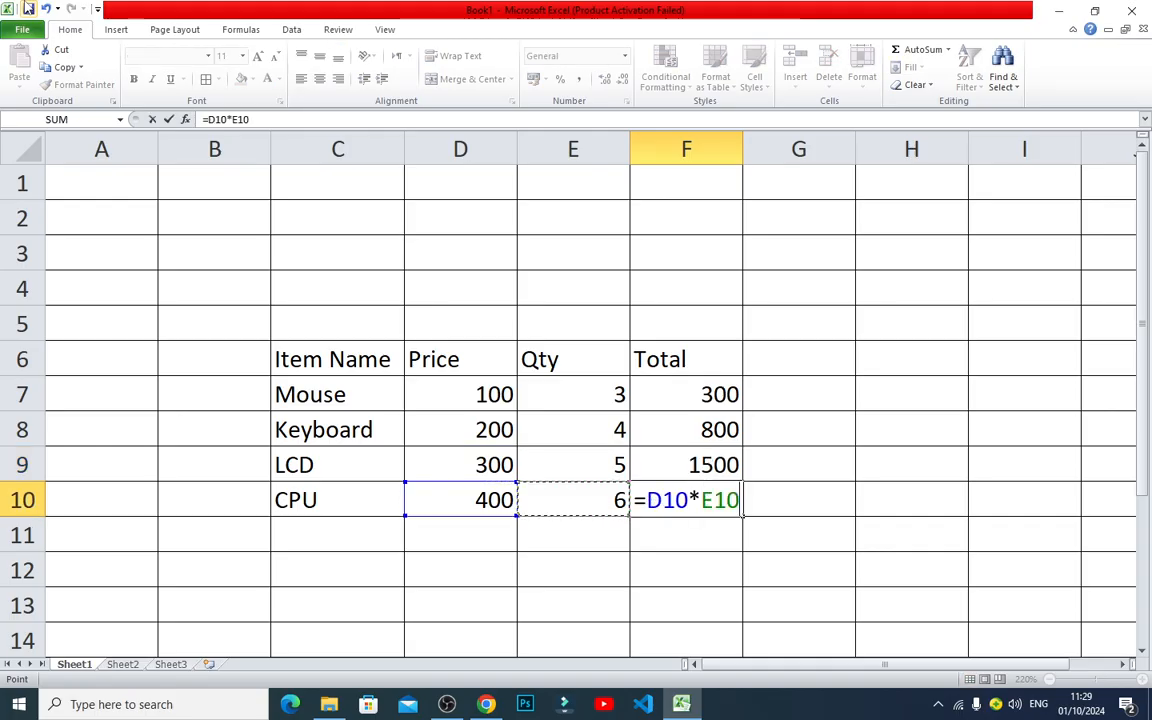
pyautogui.press('Return')
# - Add up the item totals F7:F10 with a SUM formula in F12
pyautogui.press('Return')
pyautogui.write('=')
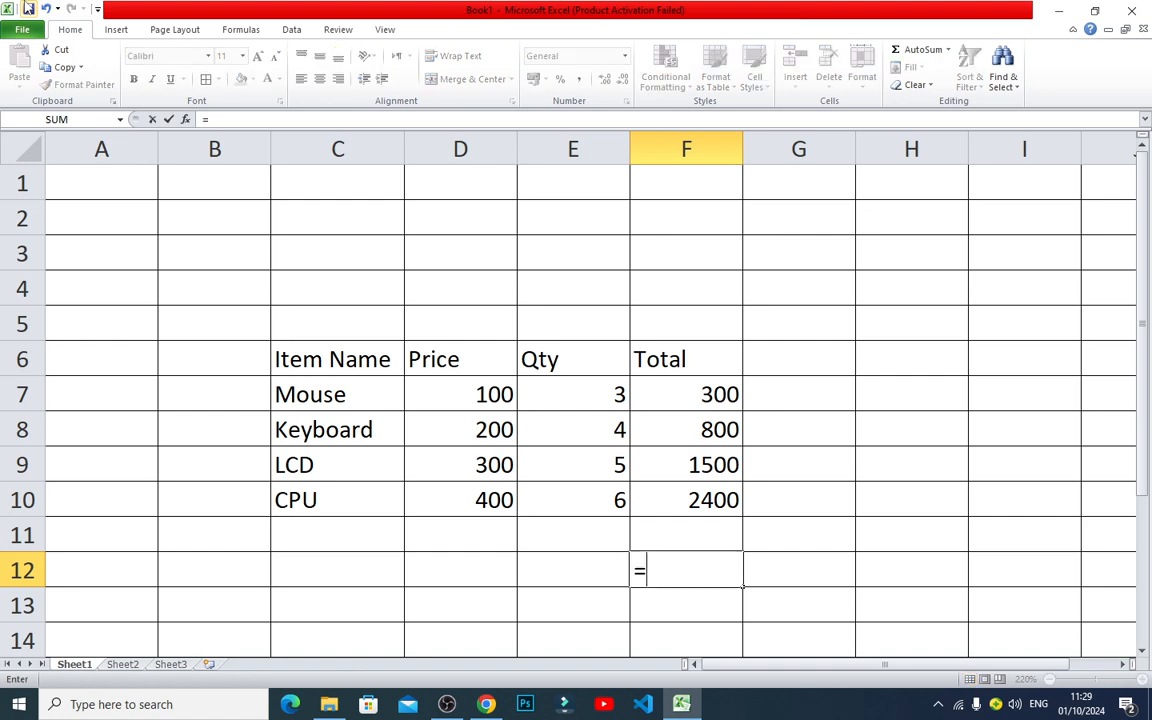
pyautogui.write('sum(')
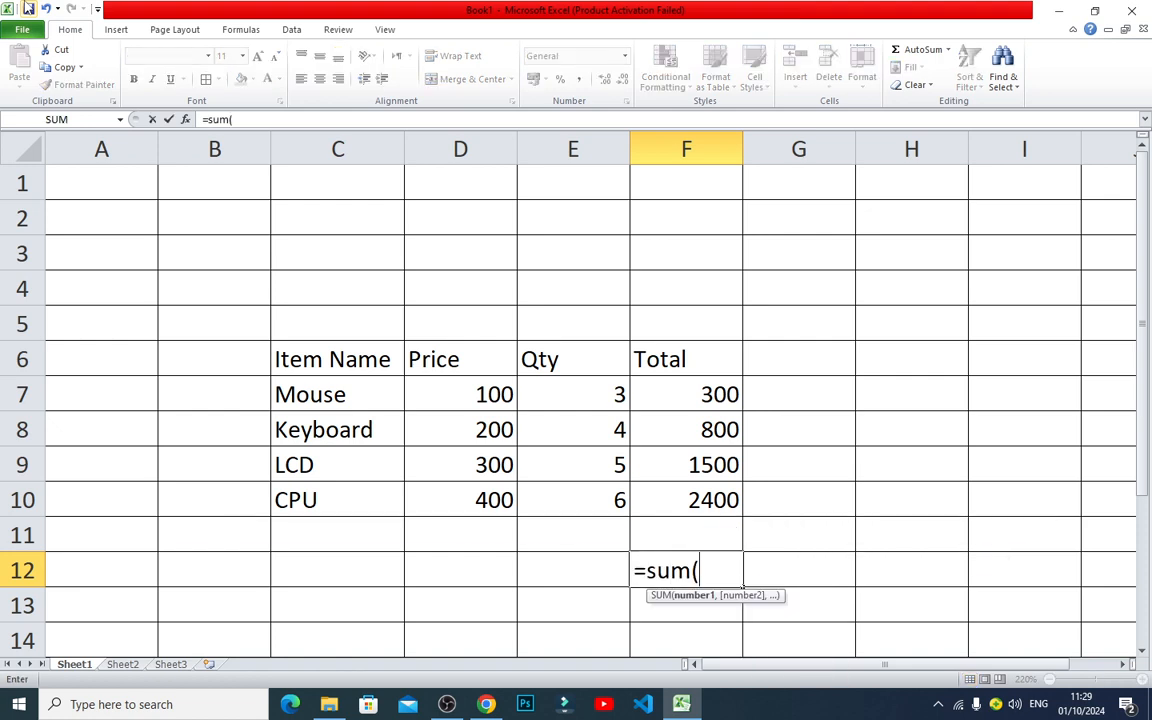
pyautogui.press('Up')
pyautogui.press('Up')
pyautogui.press('Up')
pyautogui.press('Up')
pyautogui.press('Up')
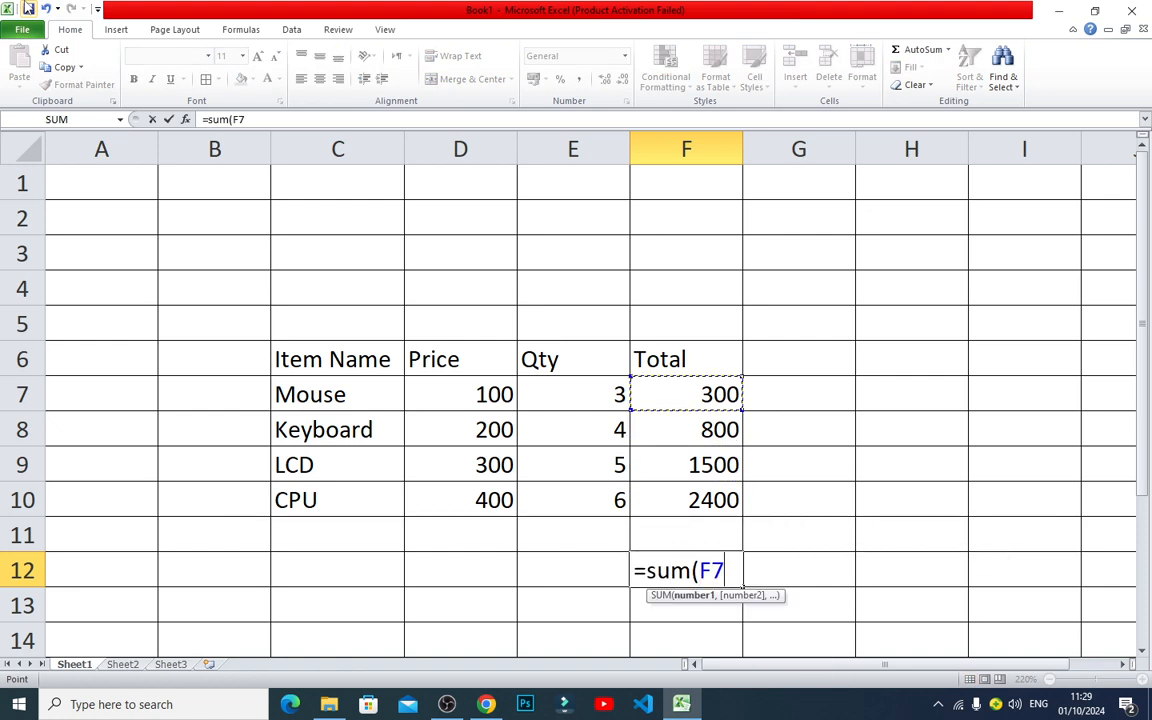
pyautogui.hotkey('shift', 'Down')
pyautogui.hotkey('shift', 'Down')
pyautogui.hotkey('shift', 'Down')
pyautogui.press('Return')
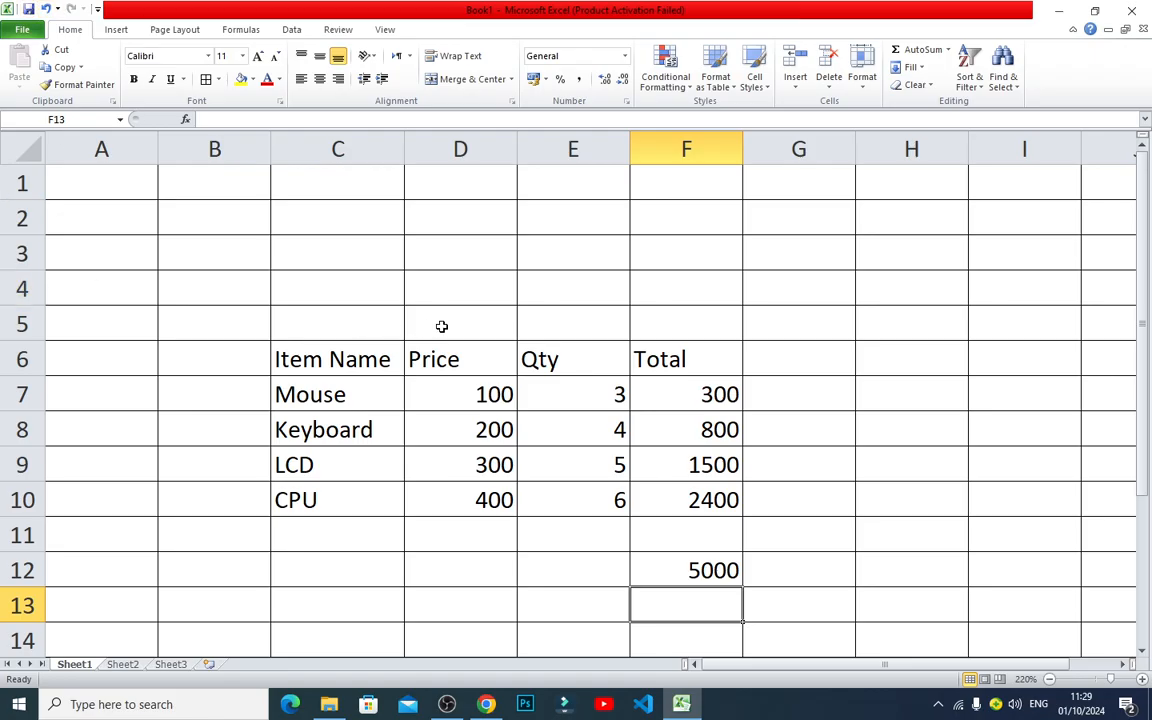
# - Clear the Total column contents in F6:F12, including its header and the sum
pyautogui.moveTo(694, 347); pyautogui.dragTo(728, 560)
pyautogui.press('Delete')
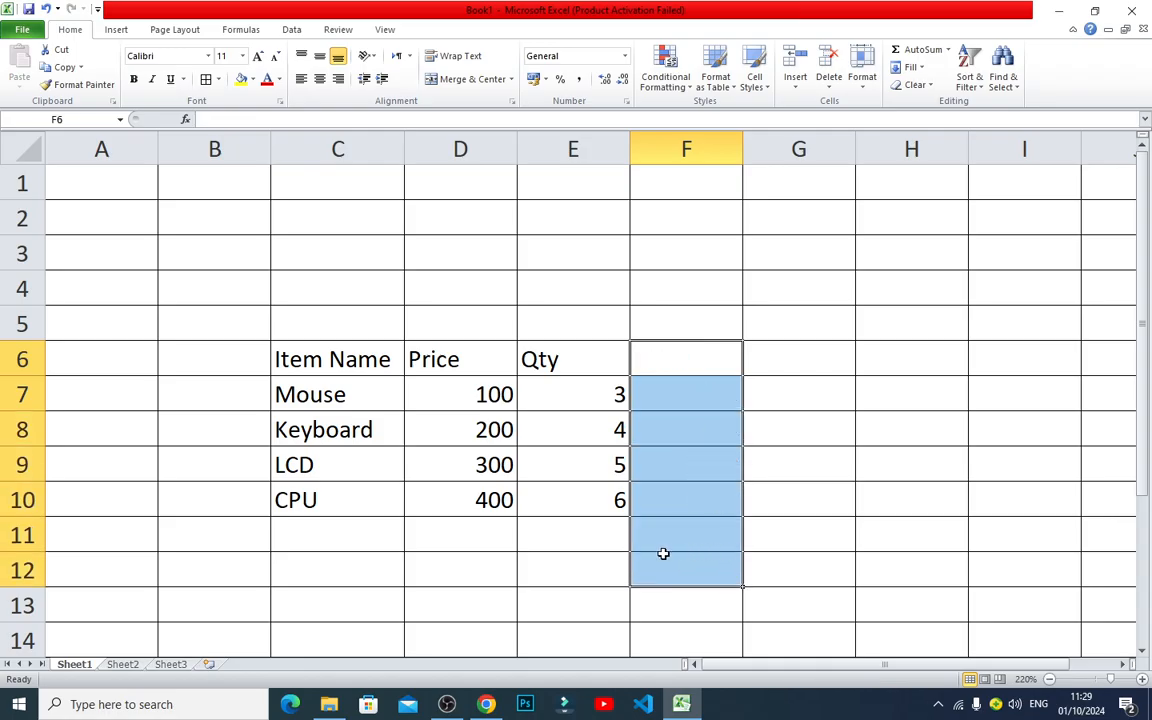
pyautogui.click(556, 559)
# - Enter the label Total Bill in D12 below the item table
pyautogui.click(486, 583)
pyautogui.moveTo(318, 706)
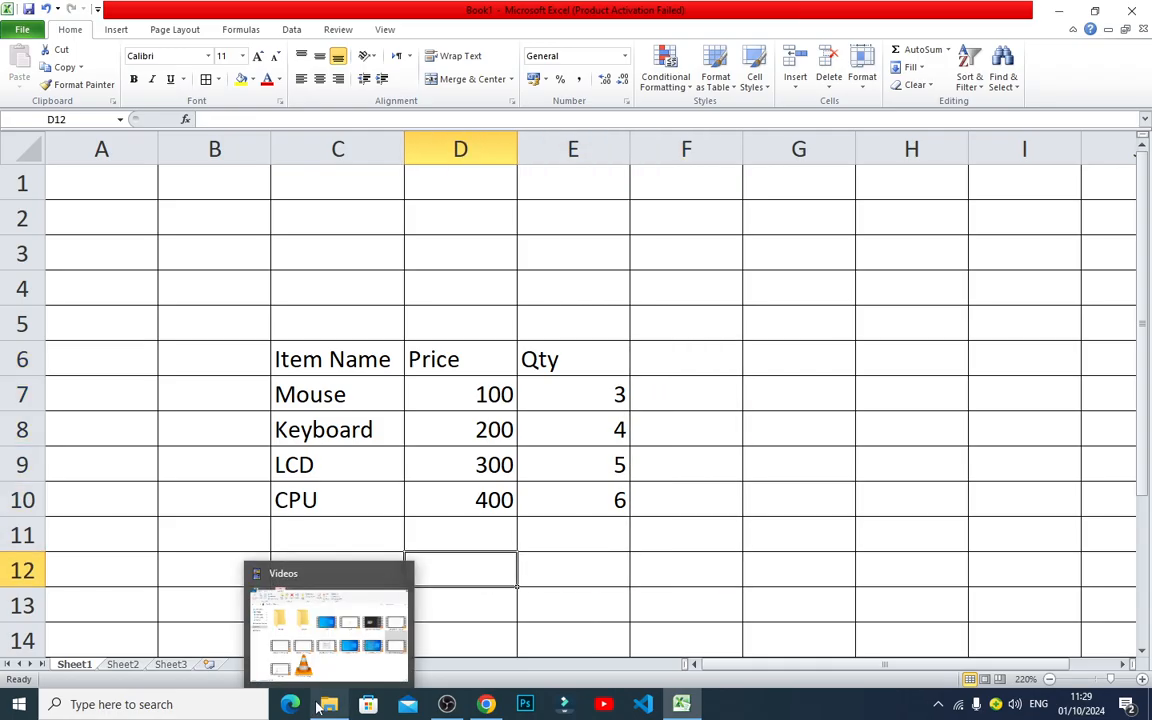
pyautogui.write('Total Bill')
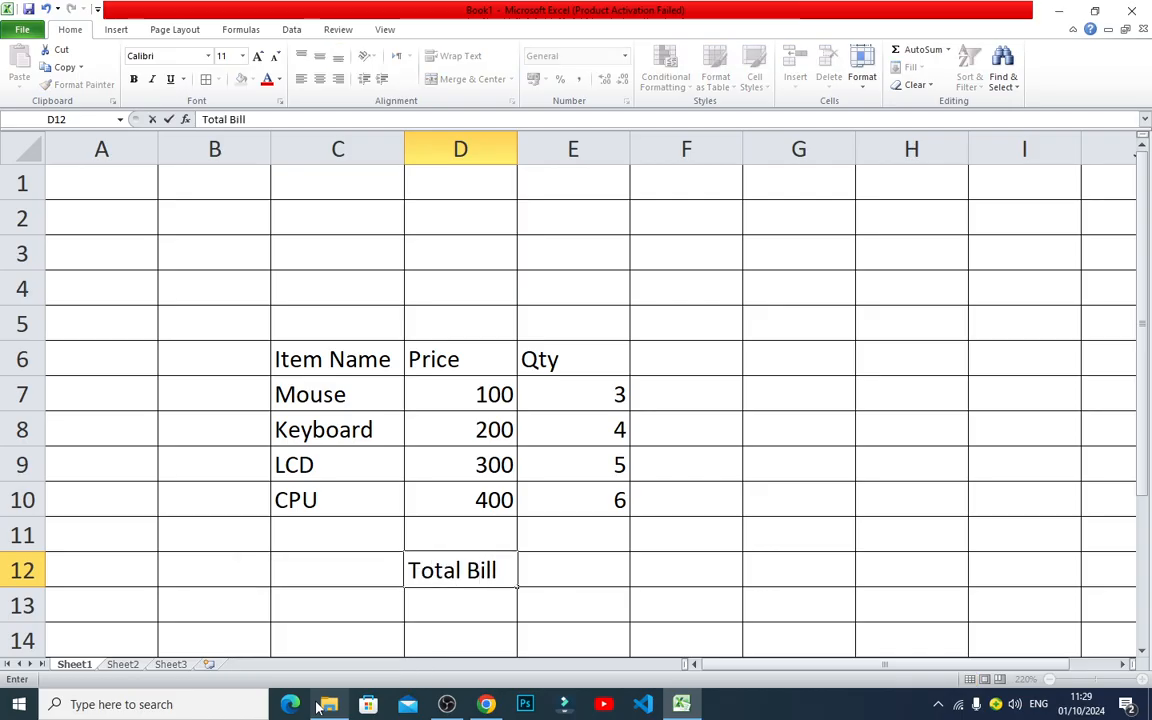
pyautogui.press('Tab')
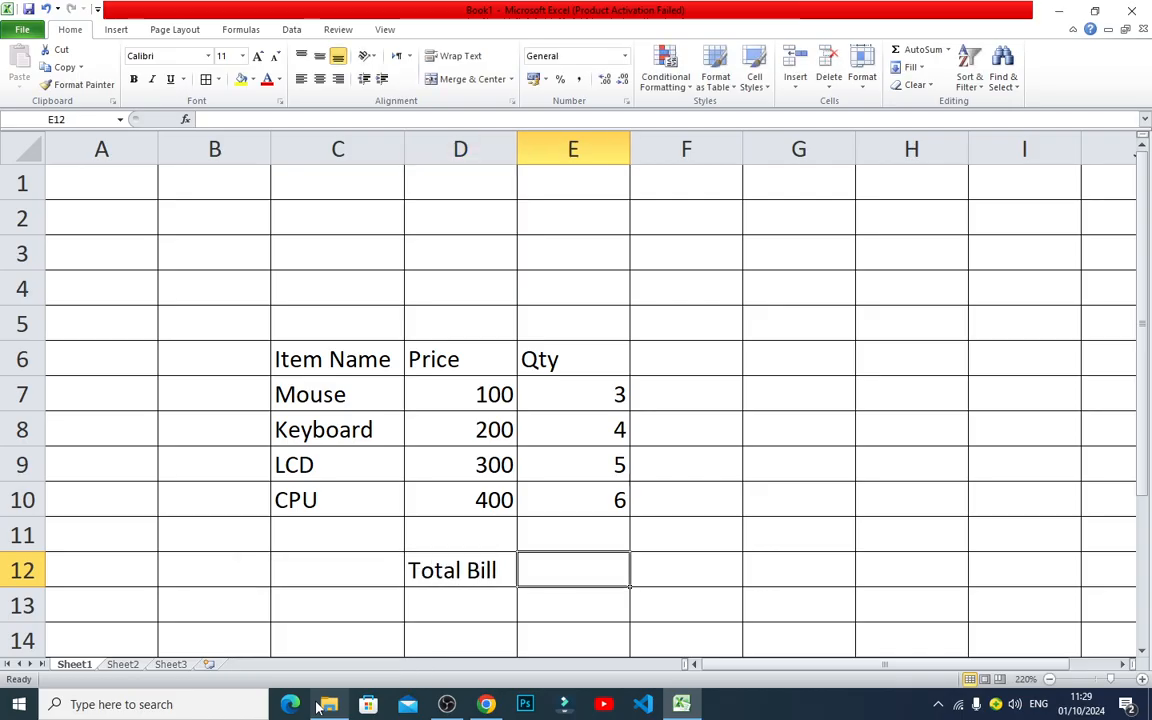
pyautogui.press('Left')
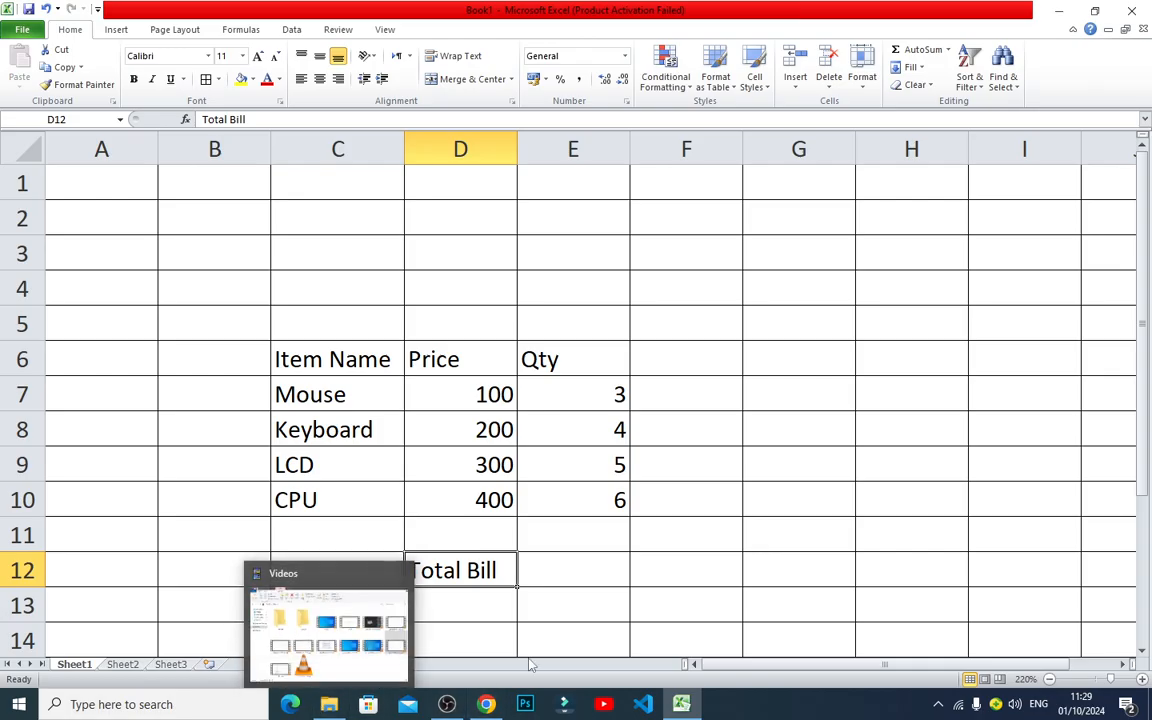
# - Start a SUMPRODUCT formula in E12 beside the Total Bill label
pyautogui.click(596, 561)
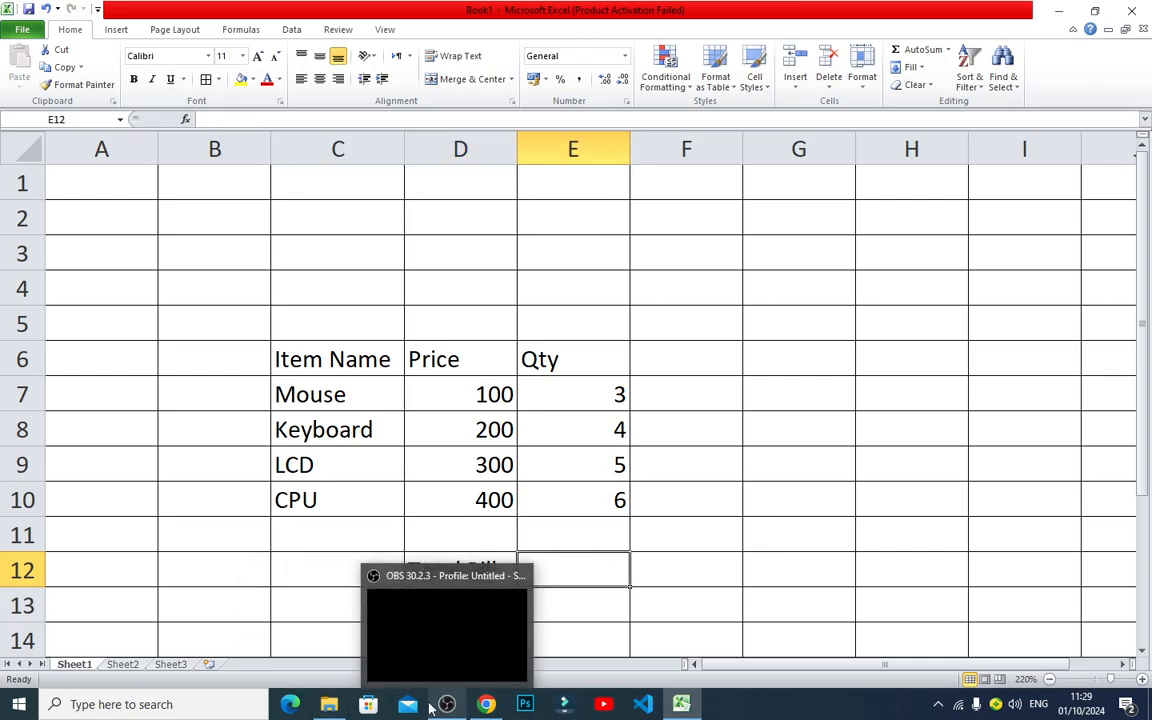
pyautogui.write('=sum')
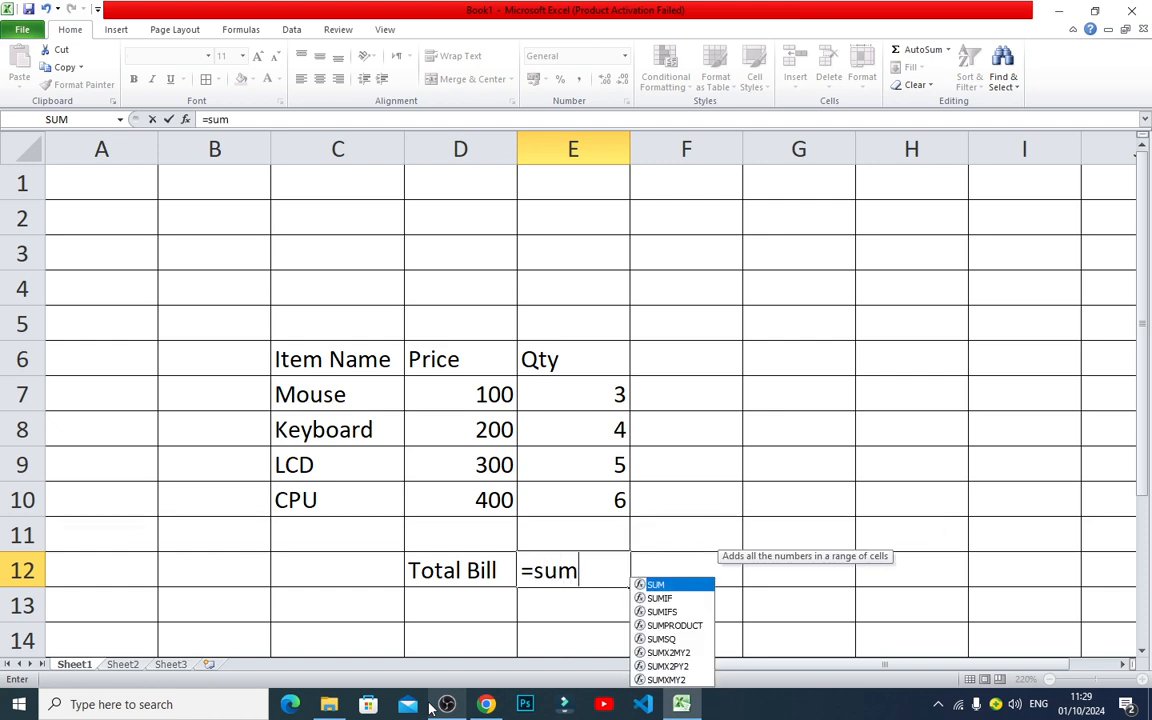
pyautogui.write('pr')
pyautogui.press('Tab')
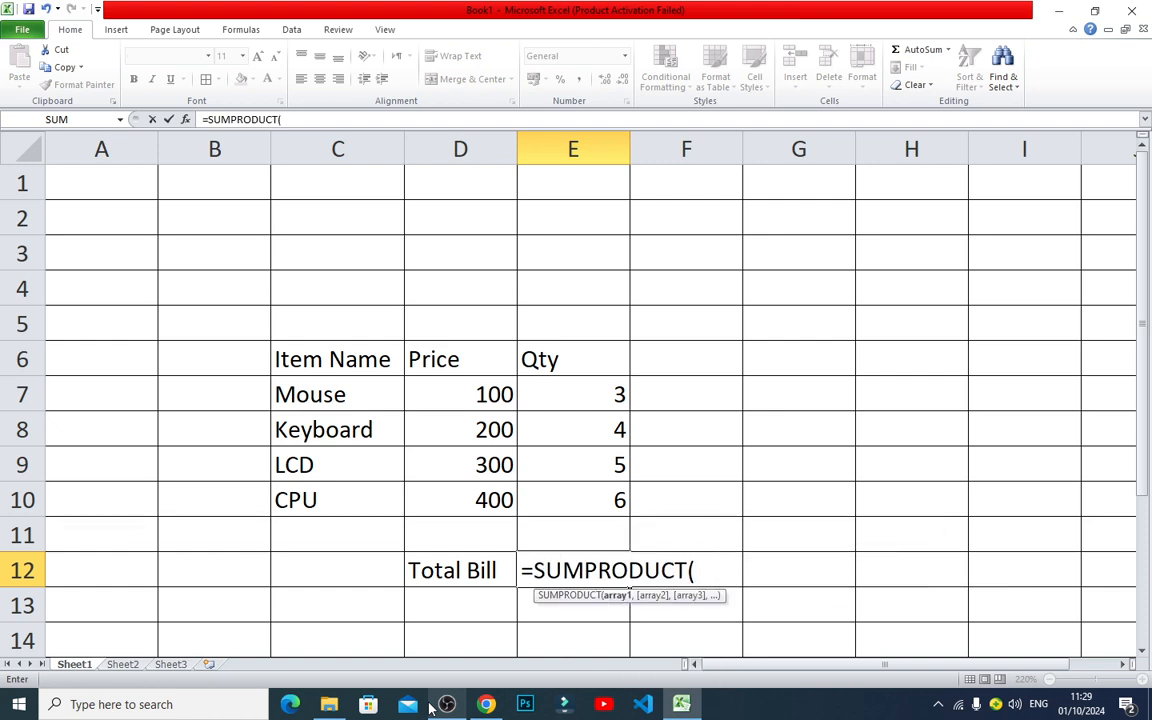
pyautogui.press('BackSpace')
pyautogui.press('BackSpace')
pyautogui.press('BackSpace')
pyautogui.press('BackSpace')
pyautogui.press('BackSpace')
pyautogui.press('BackSpace')
pyautogui.press('BackSpace')
pyautogui.press('BackSpace')
pyautogui.press('BackSpace')
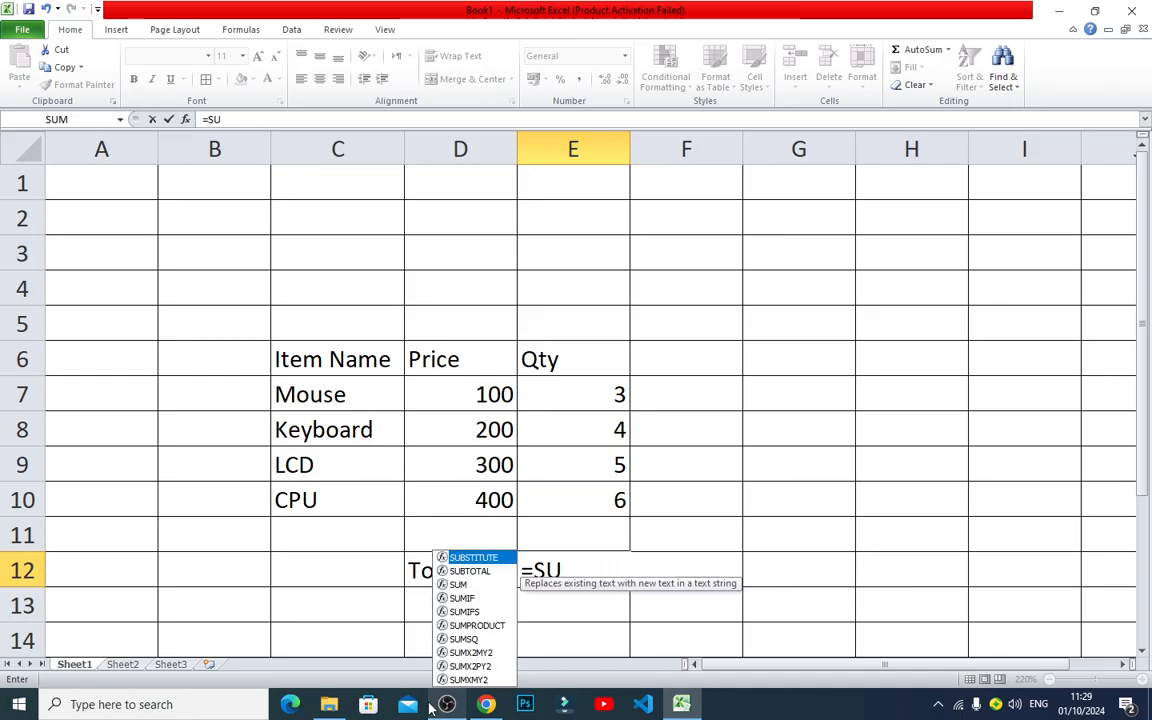
pyautogui.write('mp')
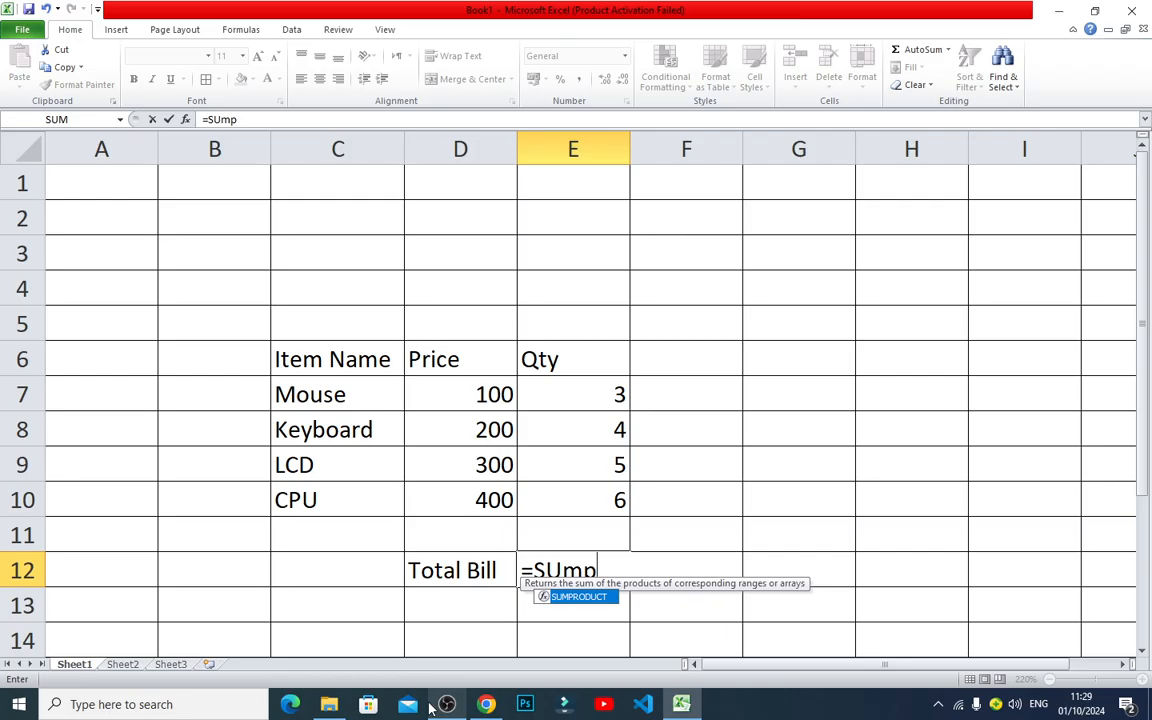
pyautogui.press('Tab')
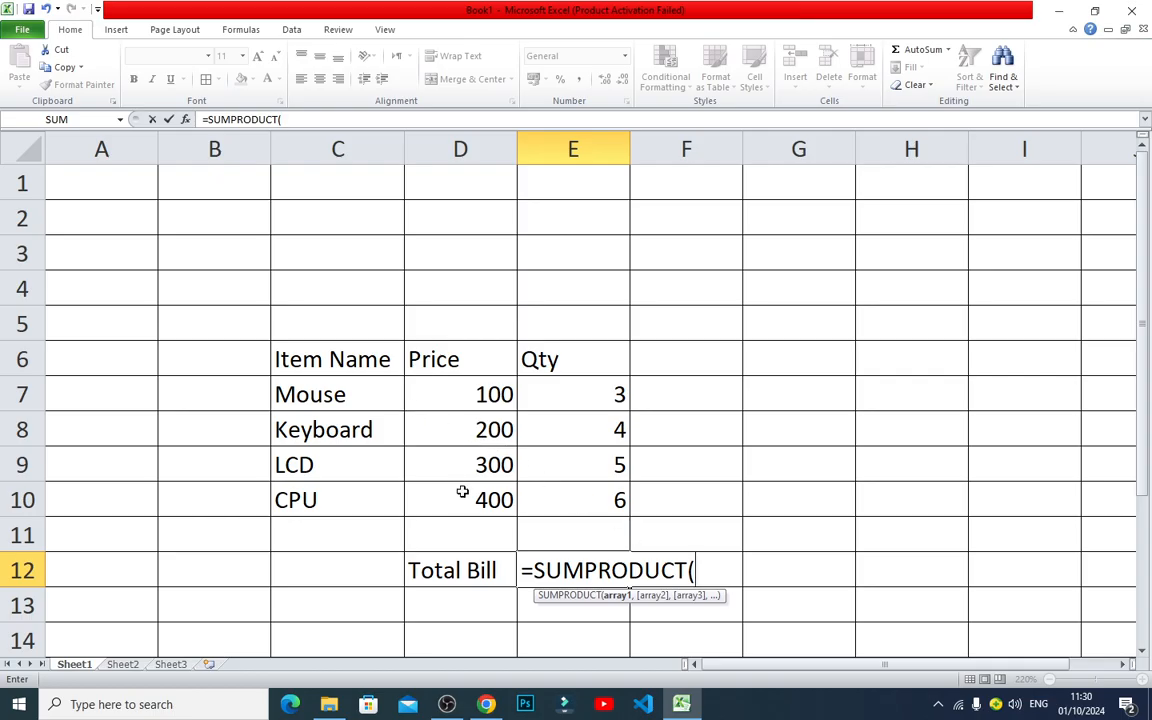
# - Complete the SUMPRODUCT formula in E12 with the combined range D7:E10 as its only array
pyautogui.moveTo(460, 392); pyautogui.dragTo(594, 487)
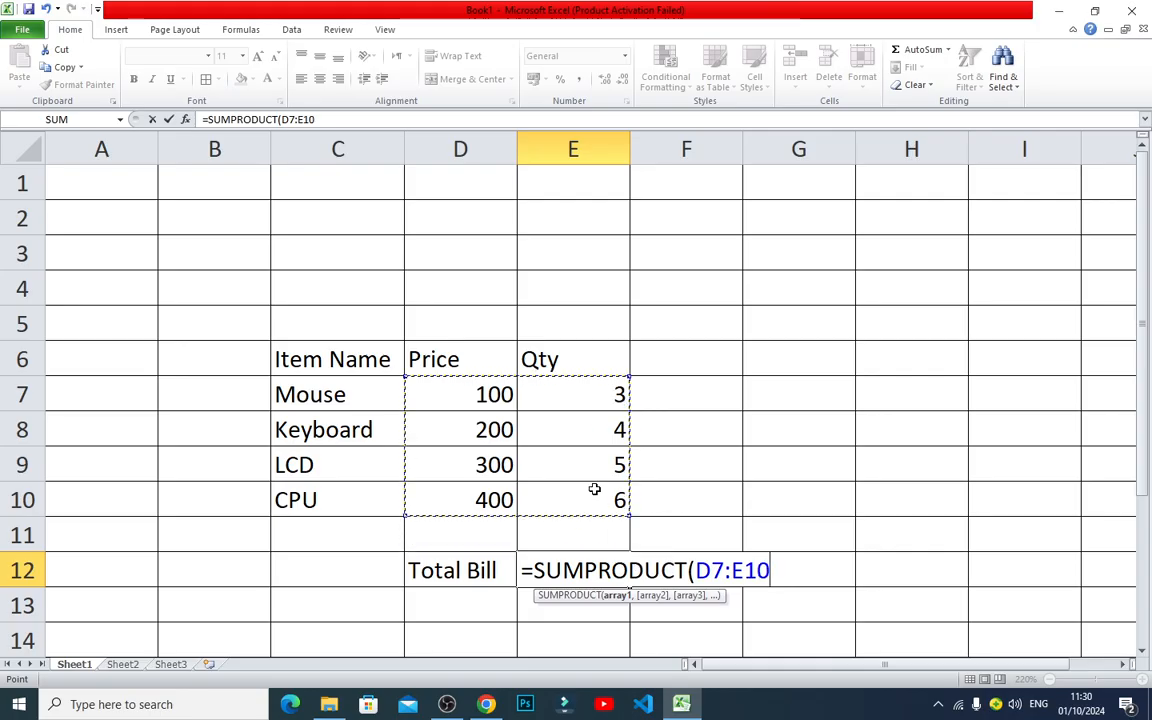
pyautogui.write(')')
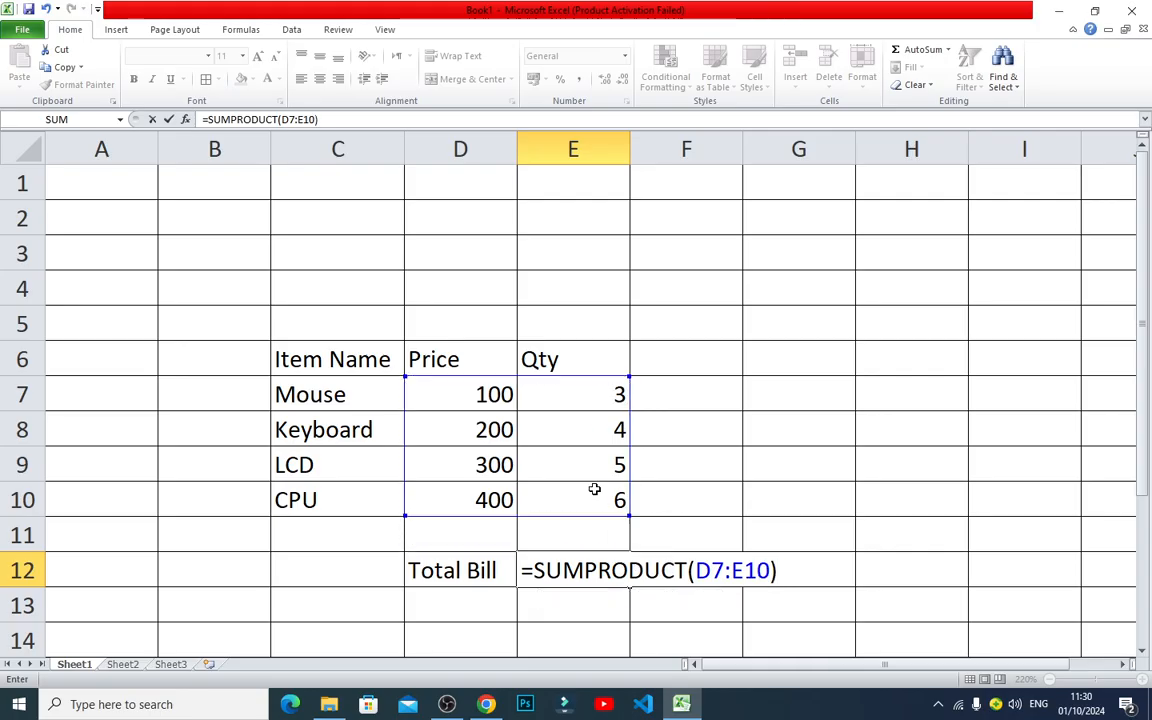
pyautogui.press('Return')
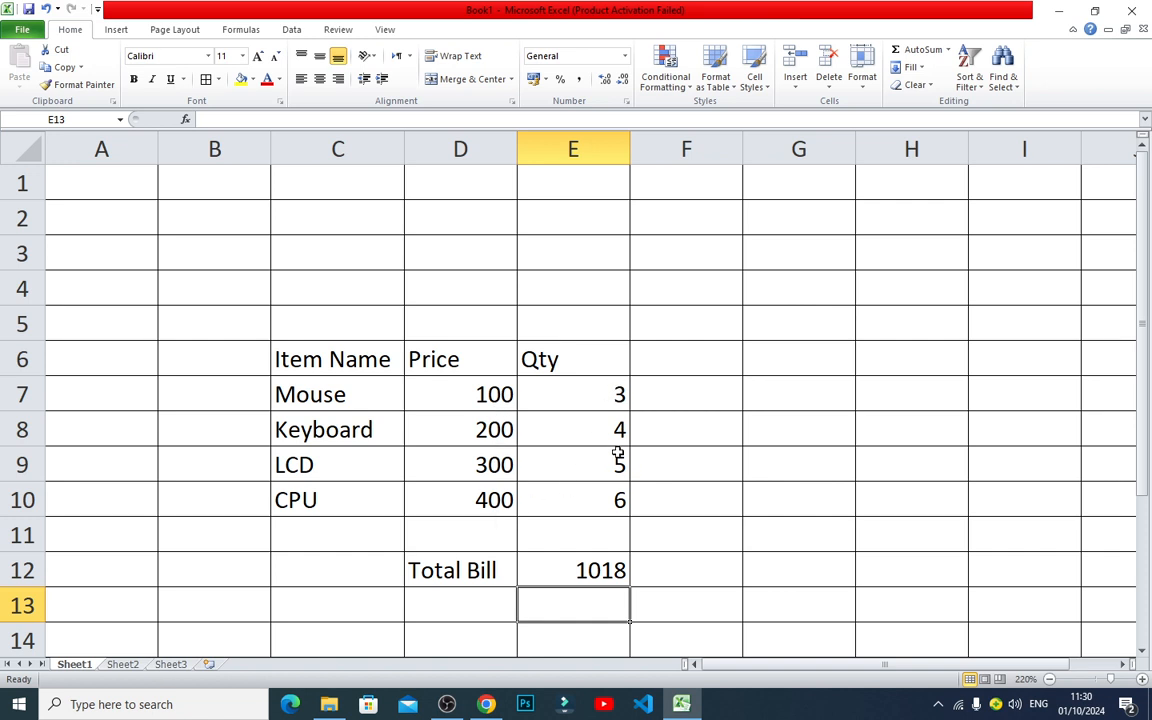
# - Replace the formula in E12 with =SUMPRODUCT(D7:D10,E7:E10), using the prices and quantities as separate arrays
pyautogui.click(609, 567)
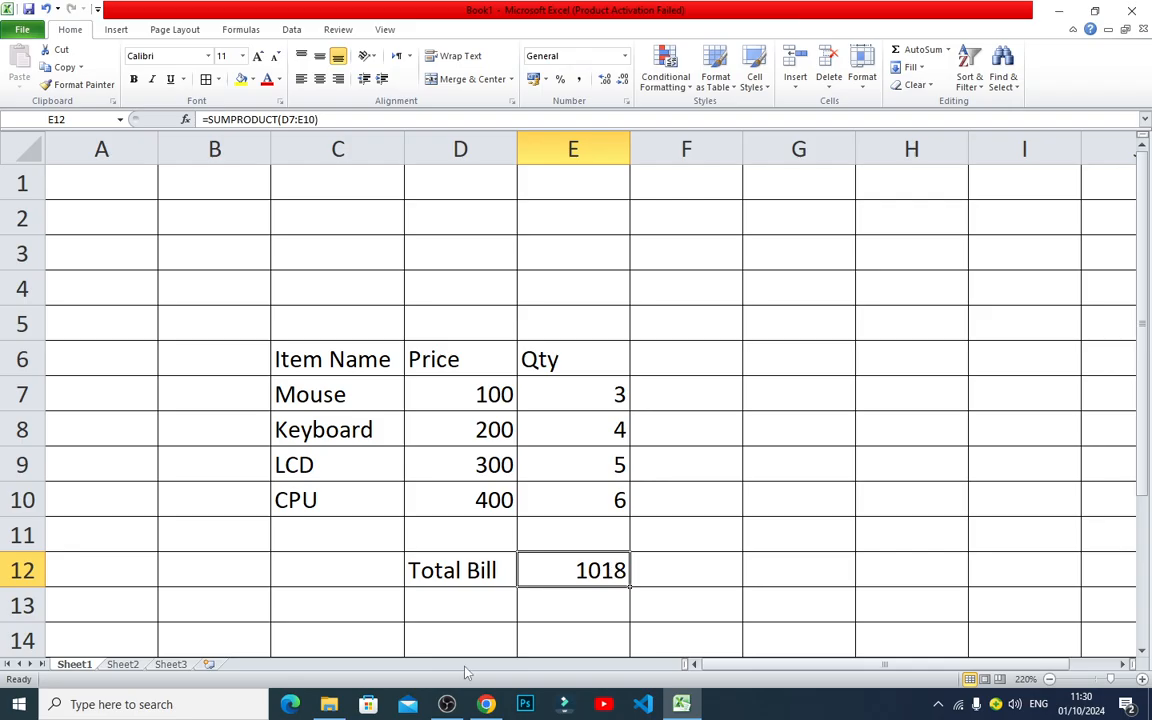
pyautogui.write('=su')
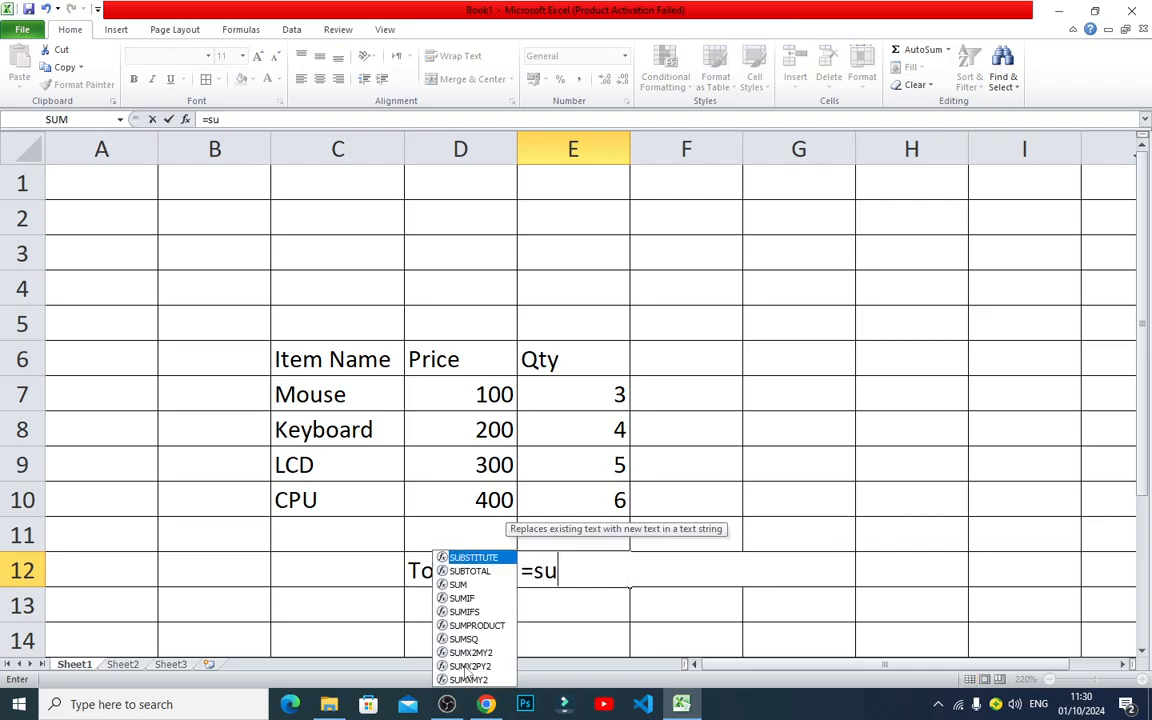
pyautogui.write('mpr')
pyautogui.press('Tab')
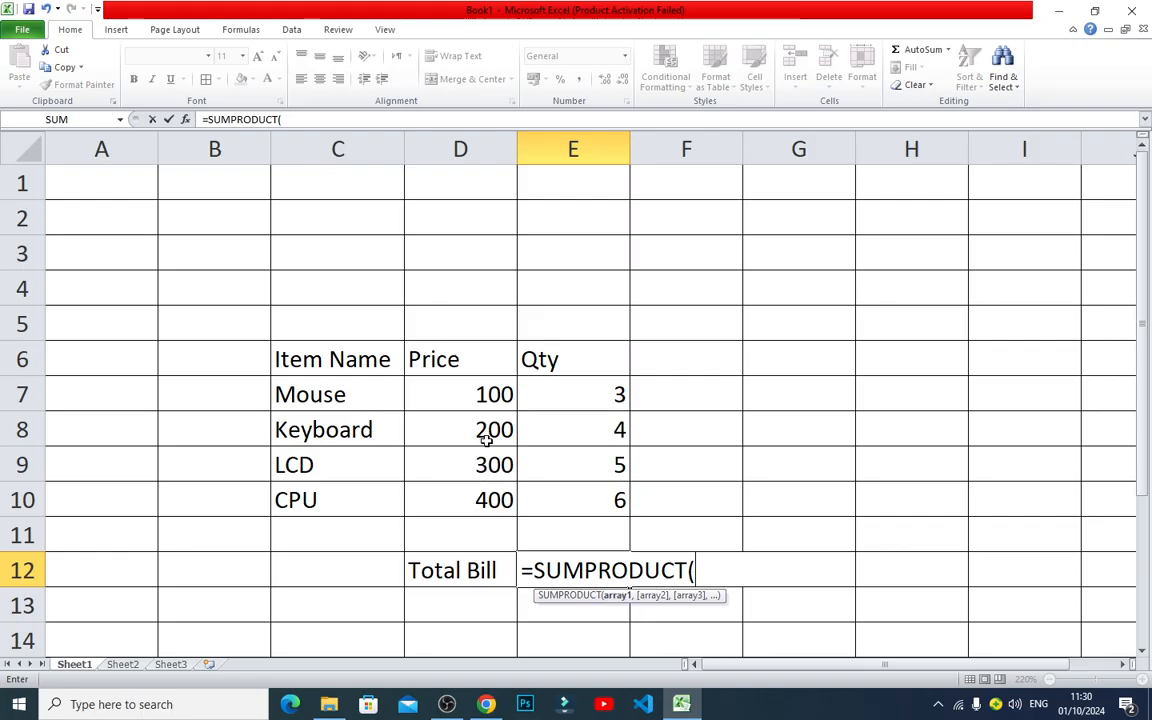
pyautogui.moveTo(478, 393); pyautogui.dragTo(478, 505)
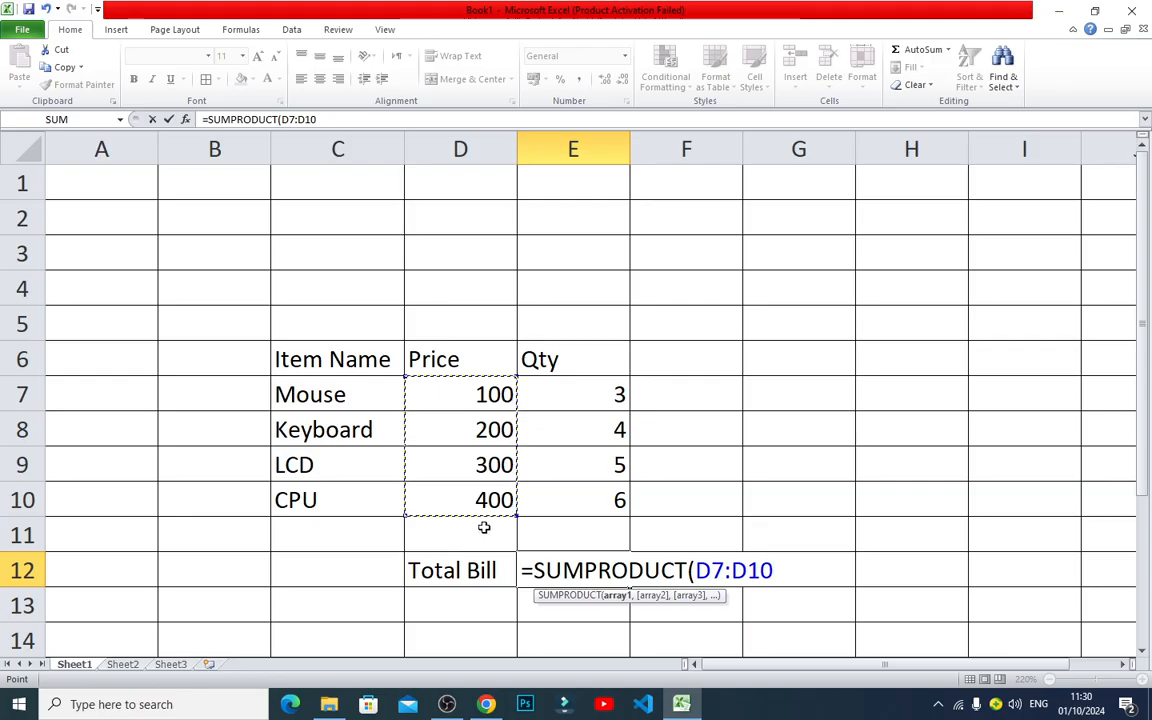
pyautogui.write(',')
pyautogui.click(600, 383)
pyautogui.moveTo(600, 383); pyautogui.dragTo(585, 483)
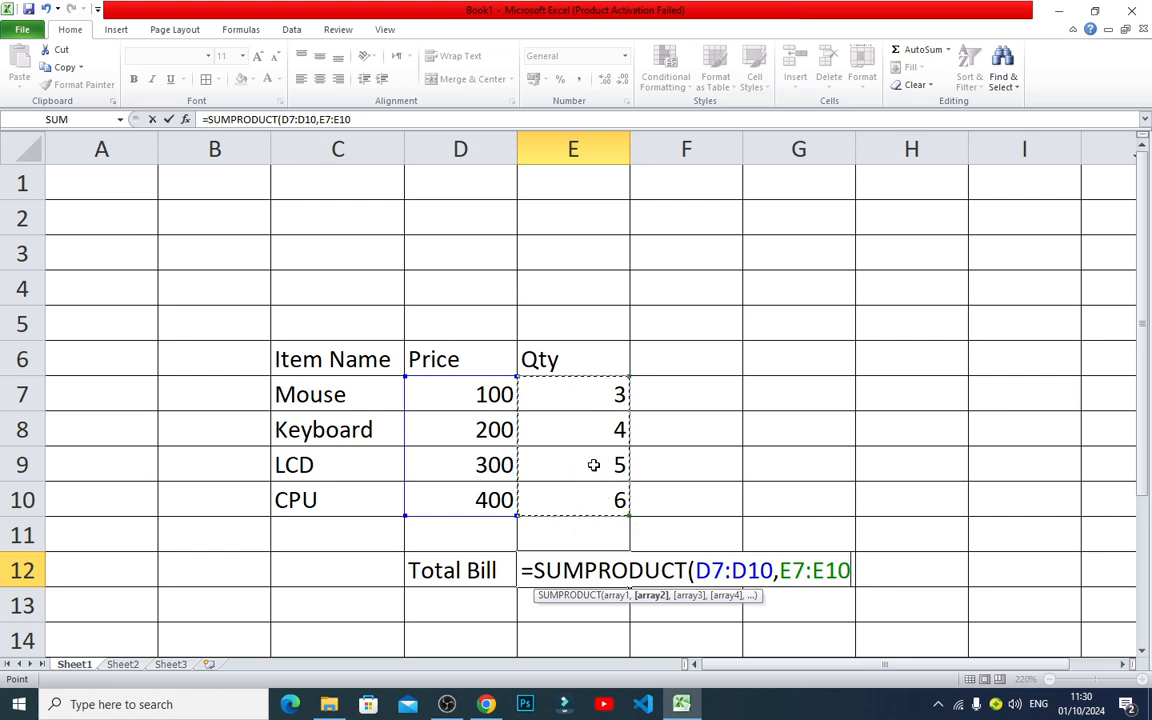
pyautogui.write(')')
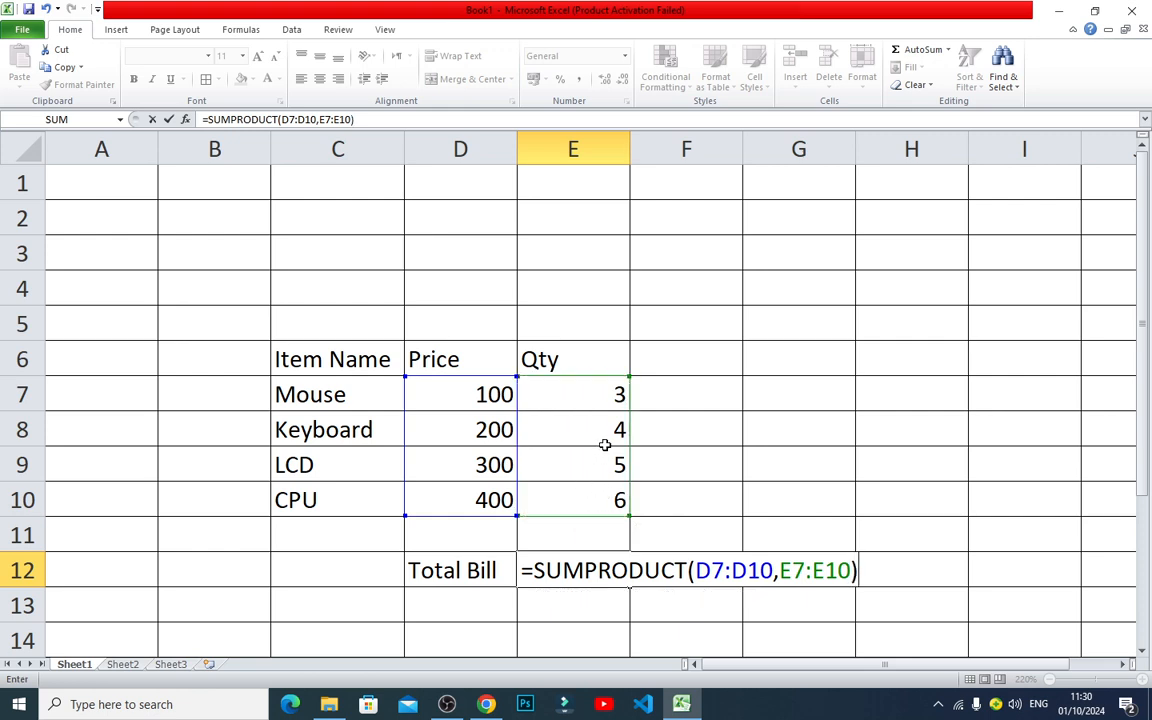
pyautogui.press('Return')
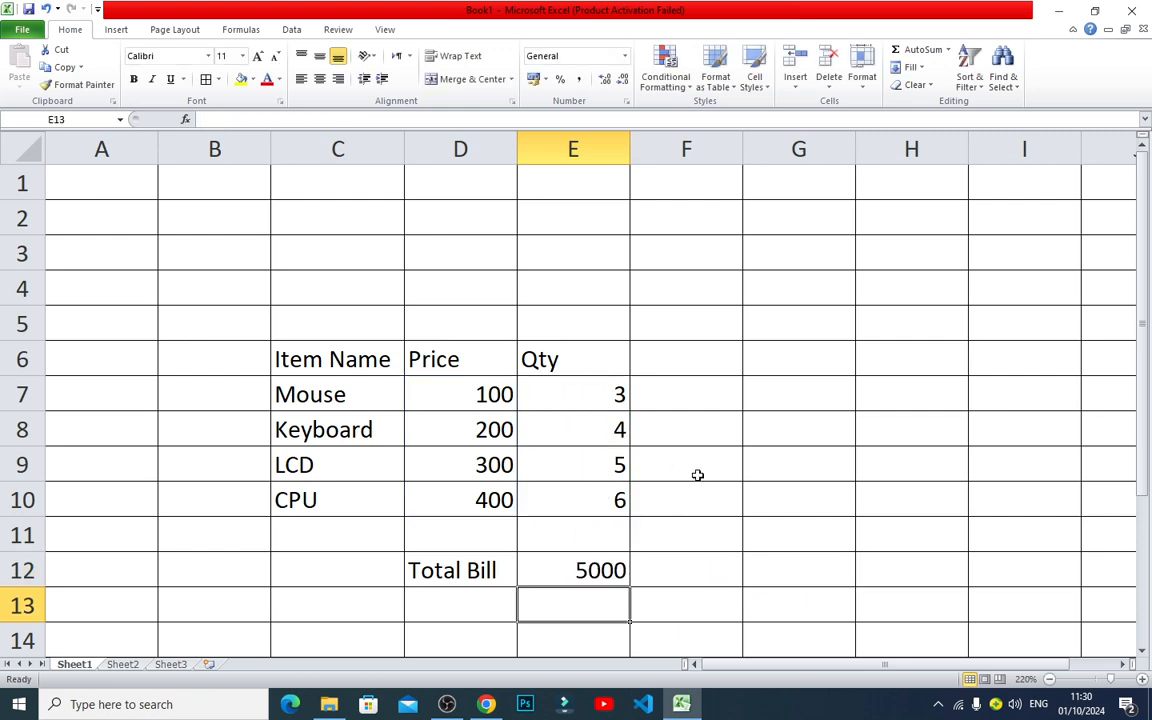
# - Open the Total Bill formula in E12 to review its SUMPRODUCT arguments
pyautogui.doubleClick(581, 565)
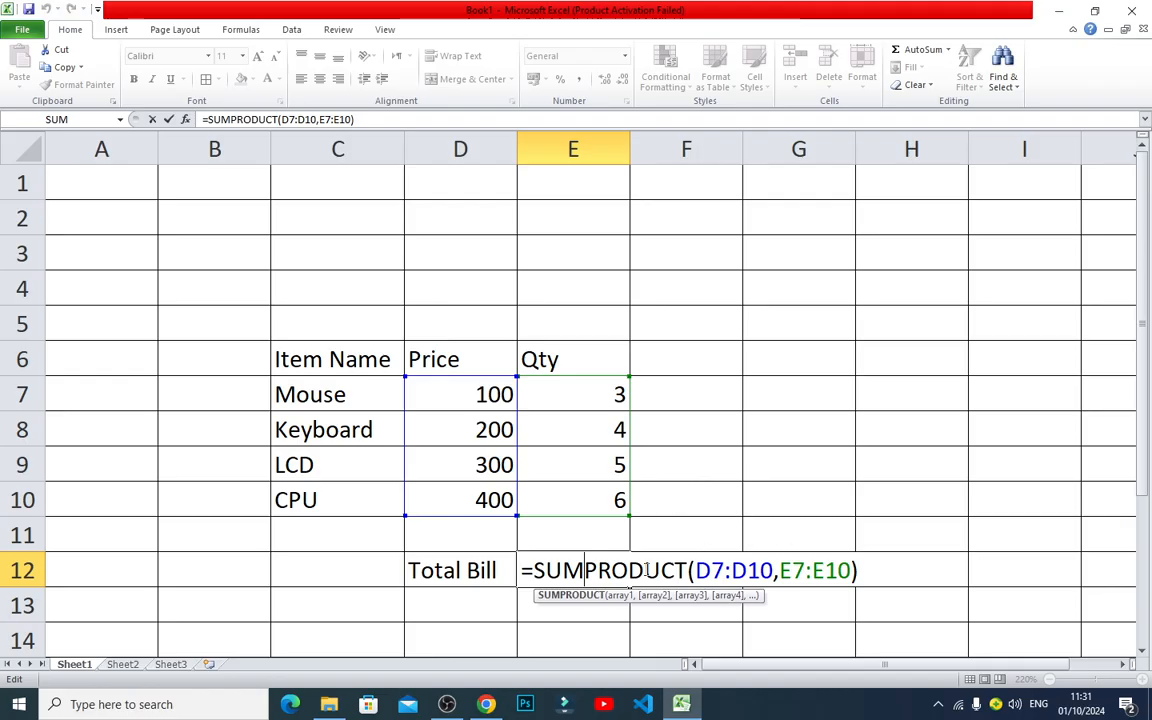
pyautogui.click(447, 704)
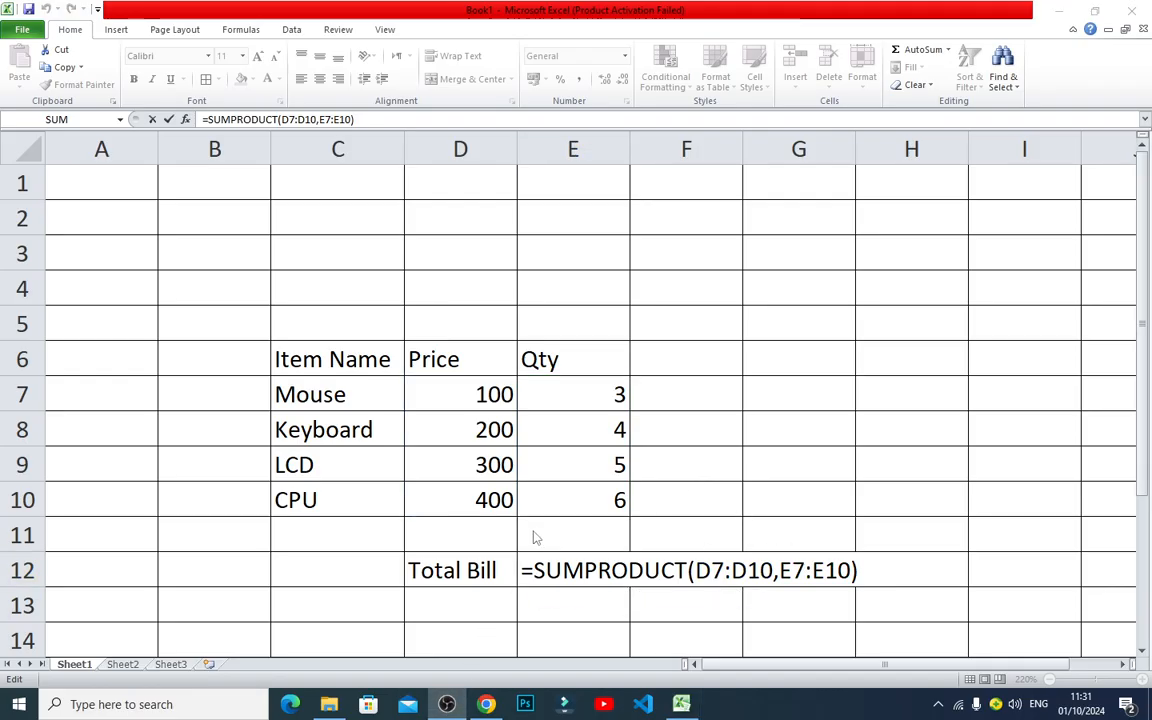